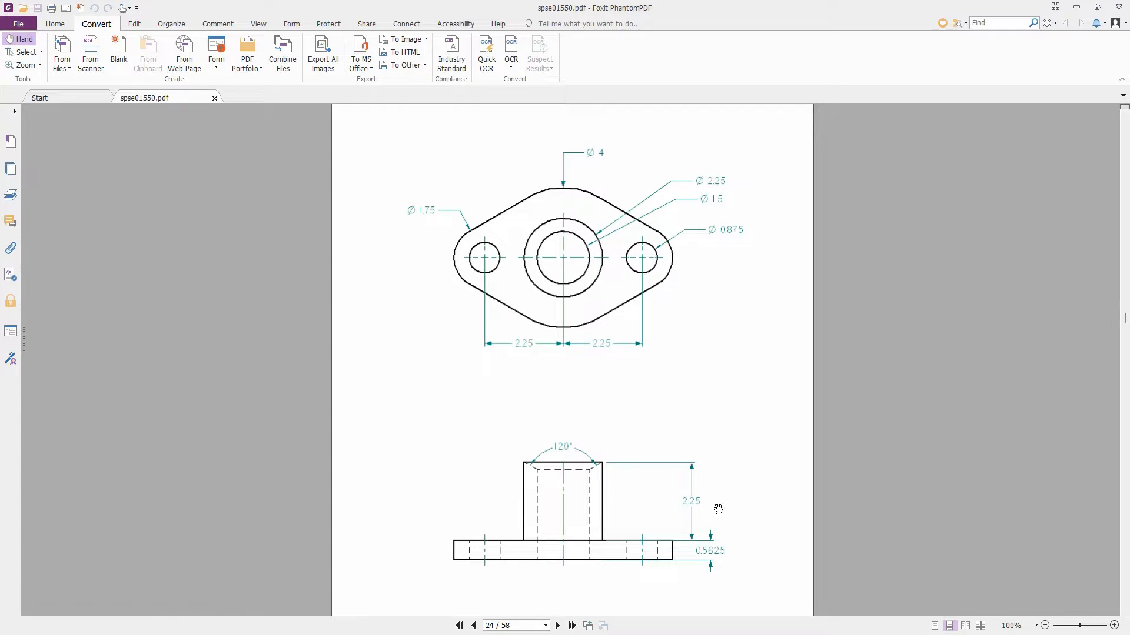
Switch to NX and begin a new millimetre Model part, naming the file Ex07.
left_click(1077, 7)
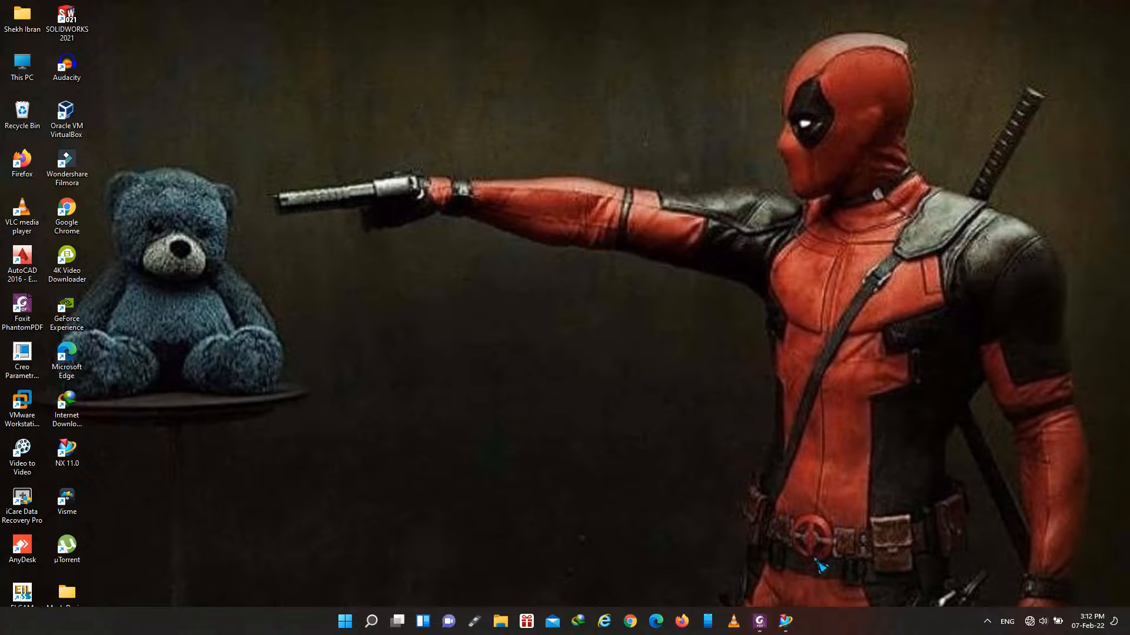
left_click(786, 622)
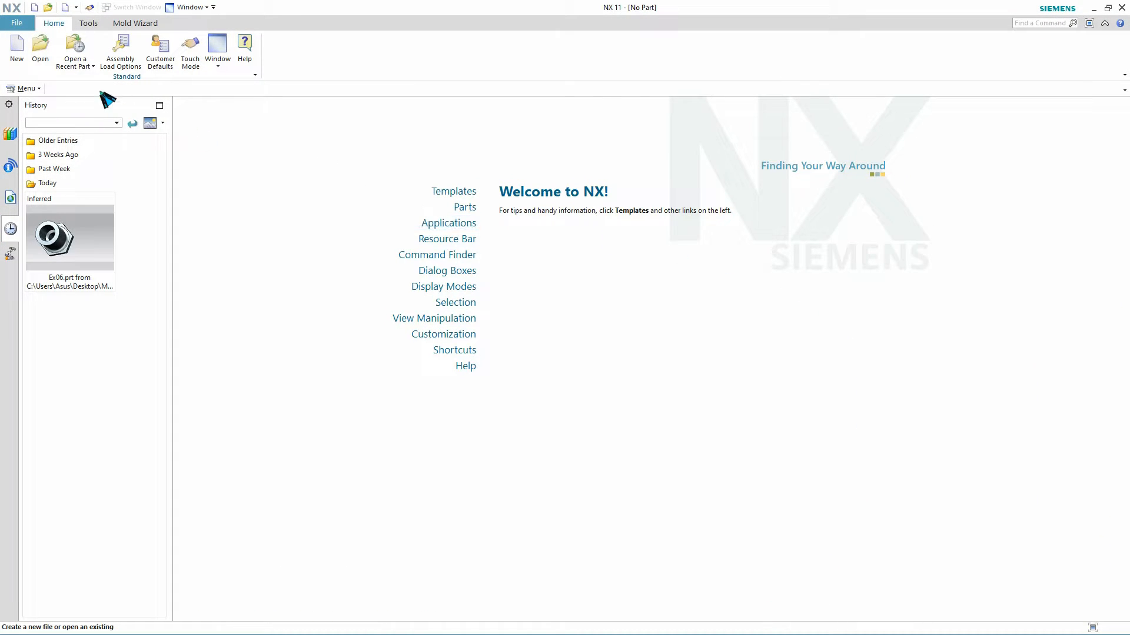
left_click(17, 53)
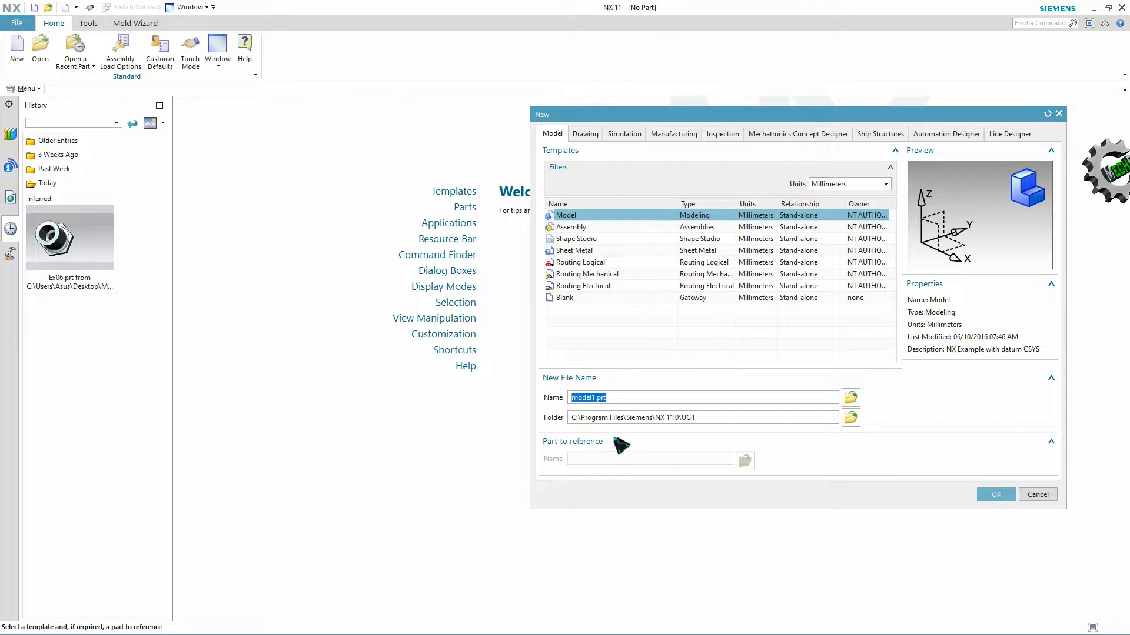
type("Ex")
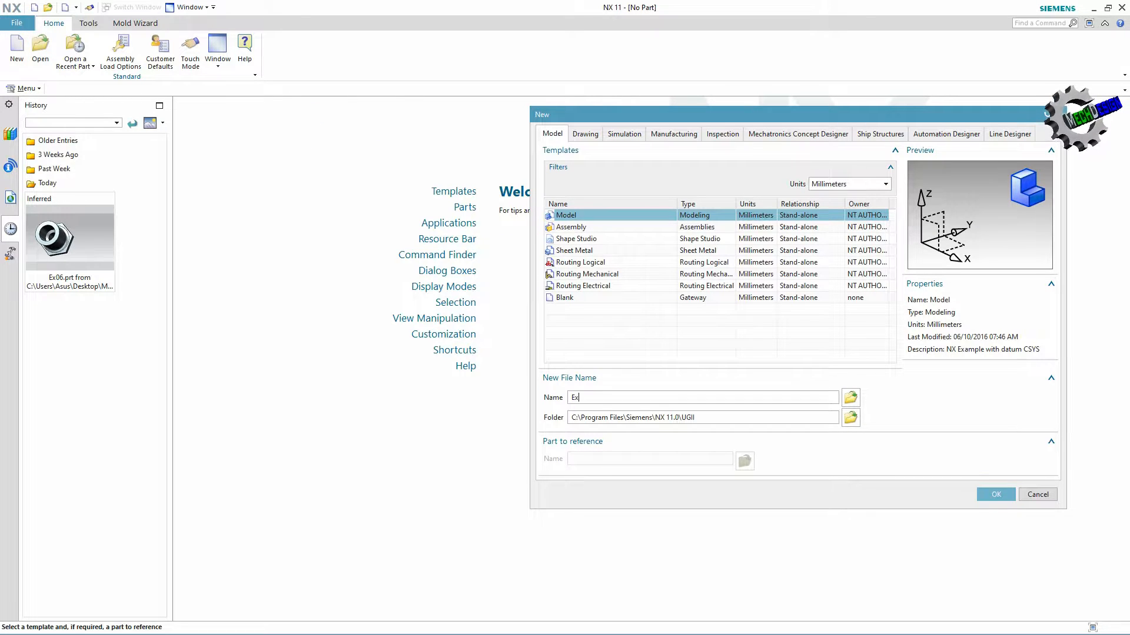
type("07")
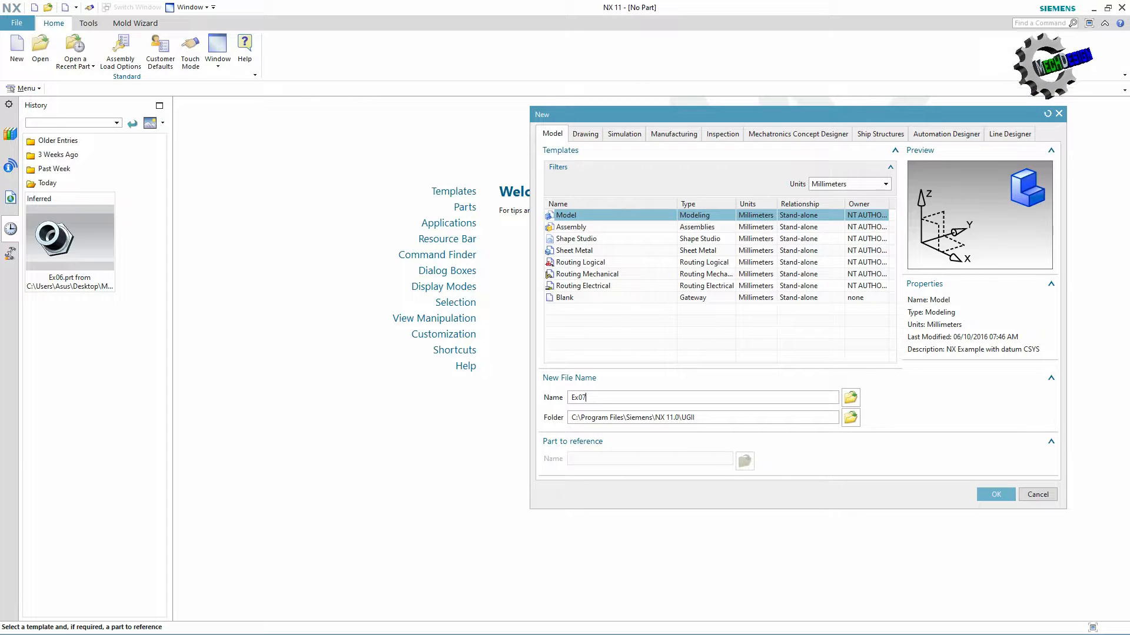
Set the part's folder to Mech Design on the Desktop and create the file.
left_click(850, 417)
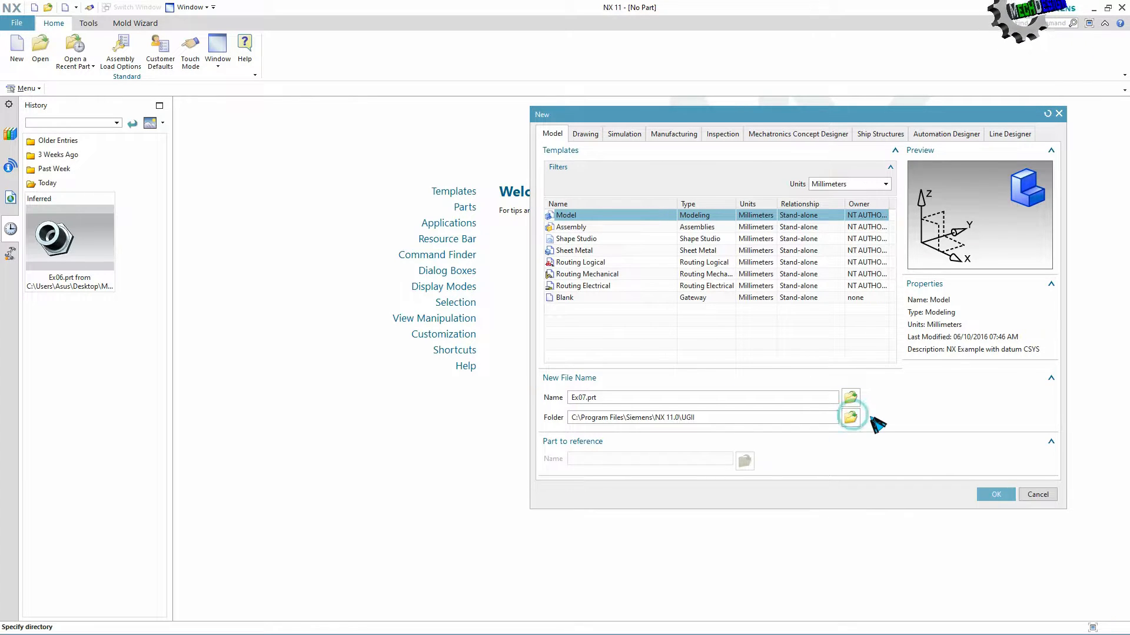
left_click(676, 380)
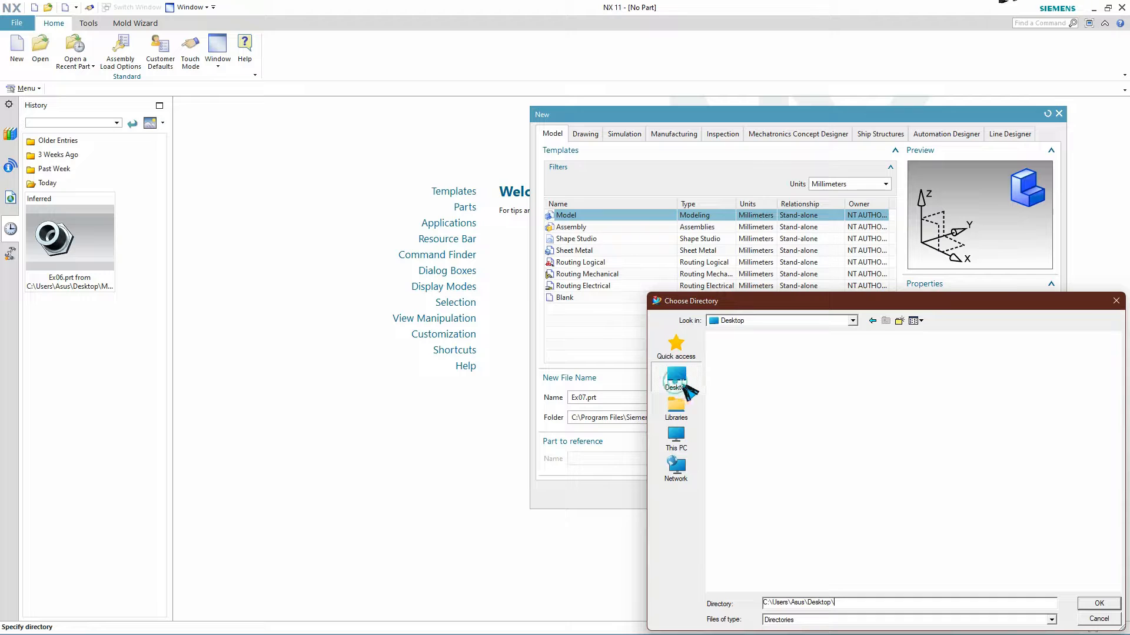
double_click(892, 410)
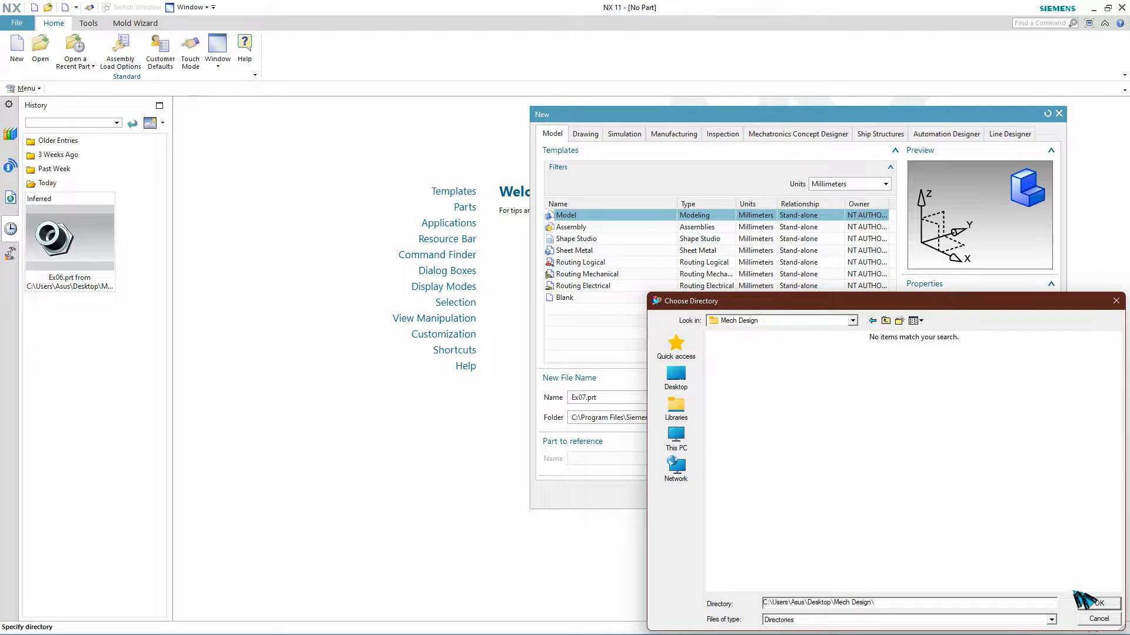
left_click(1095, 606)
left_click(992, 494)
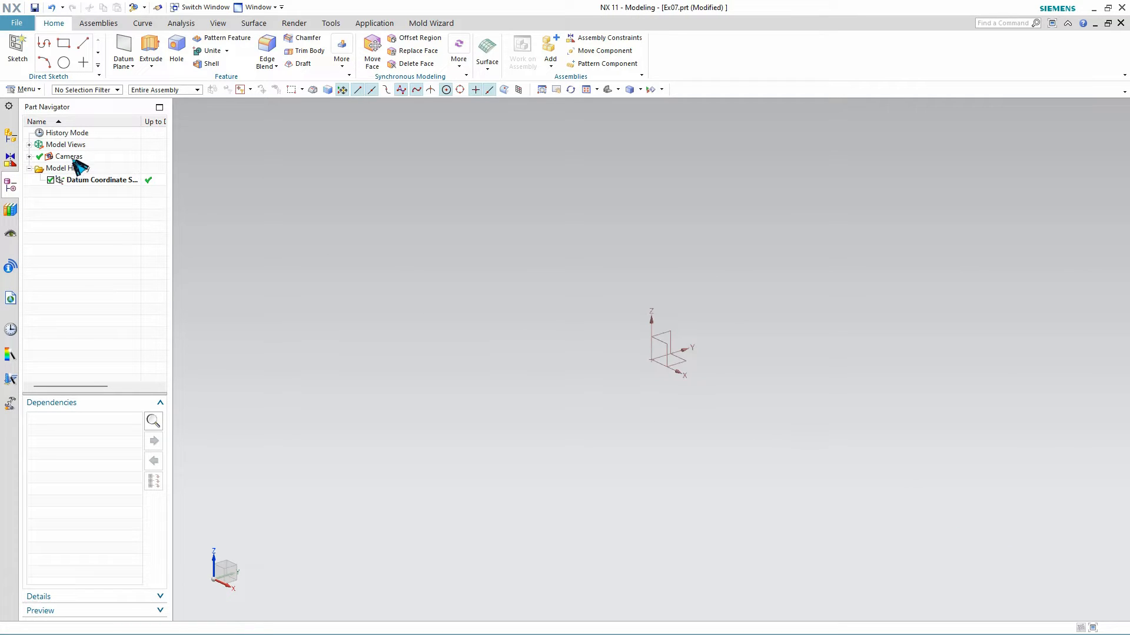
Start a sketch on the XY plane and draw a vertical line up from the origin with length 2.25+0.5625 mm at 90°.
left_click(18, 47)
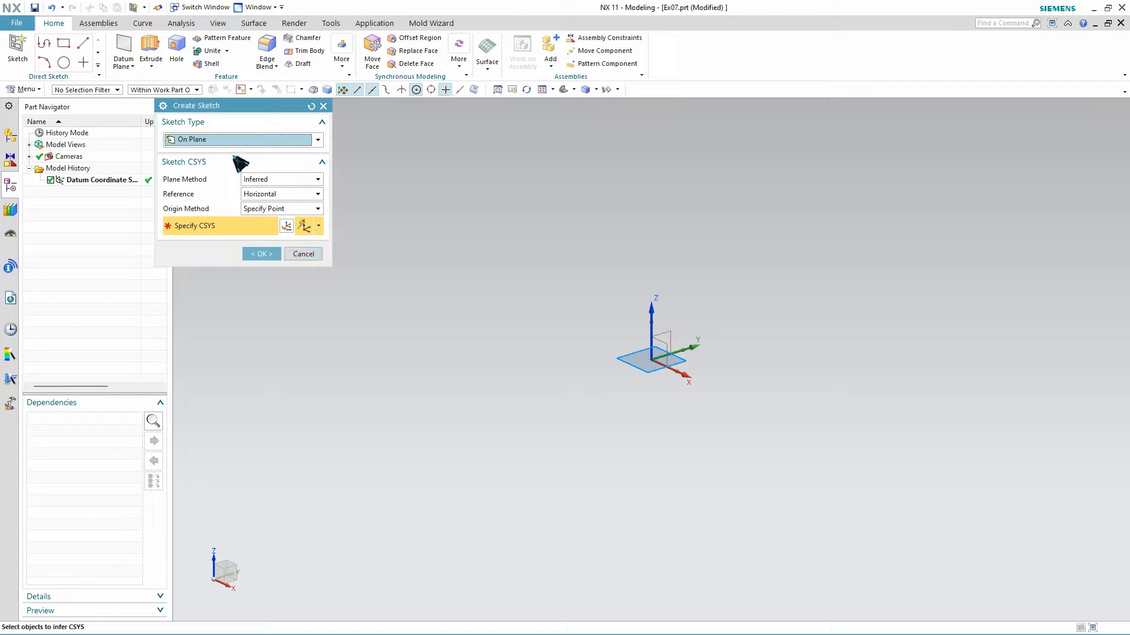
left_click(262, 254)
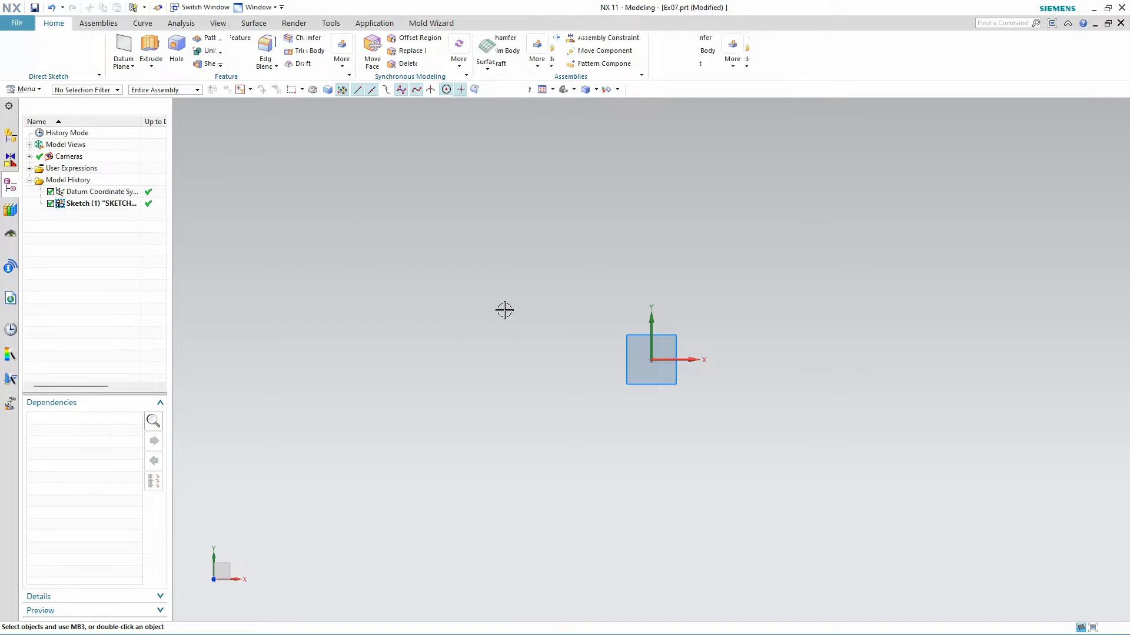
left_click(108, 44)
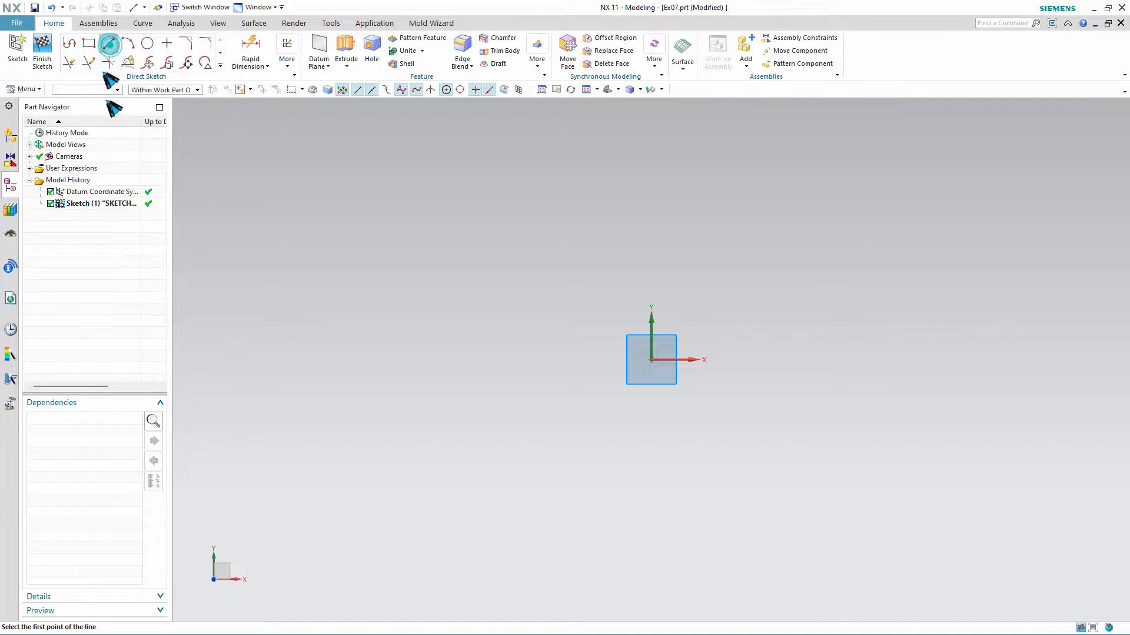
left_click(650, 359)
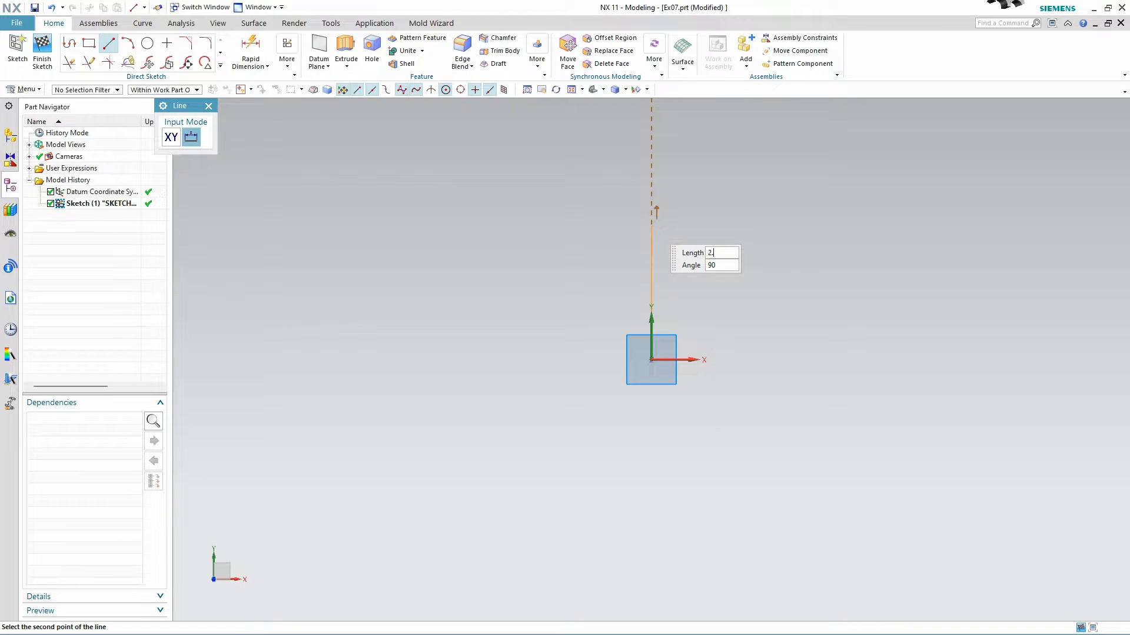
type("2.25")
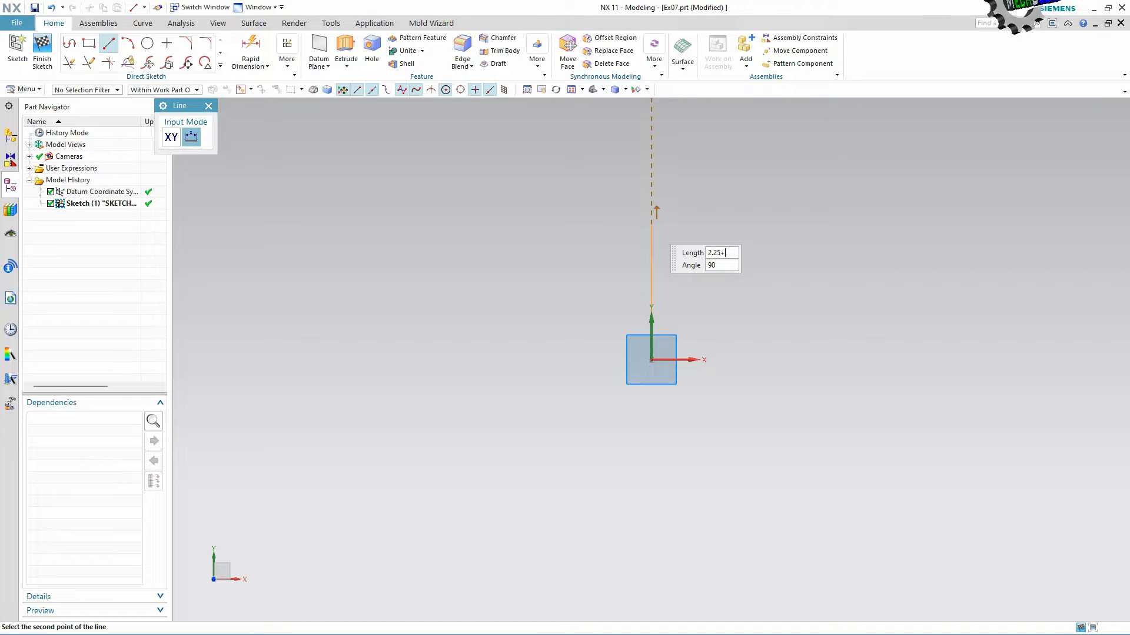
type("+0.")
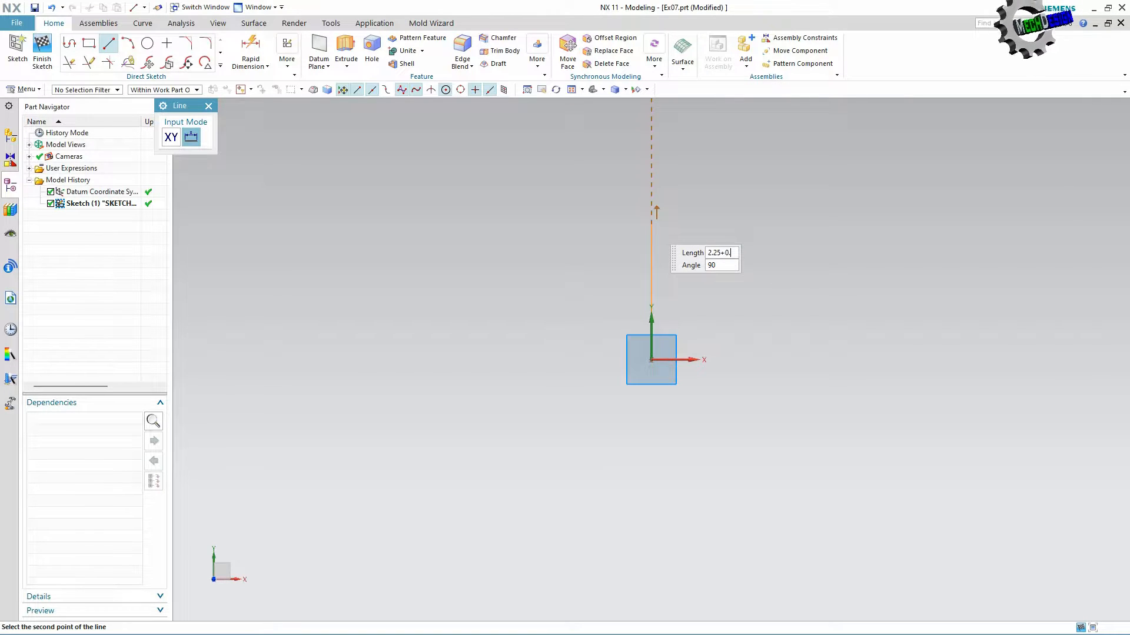
type("5625")
key("Tab")
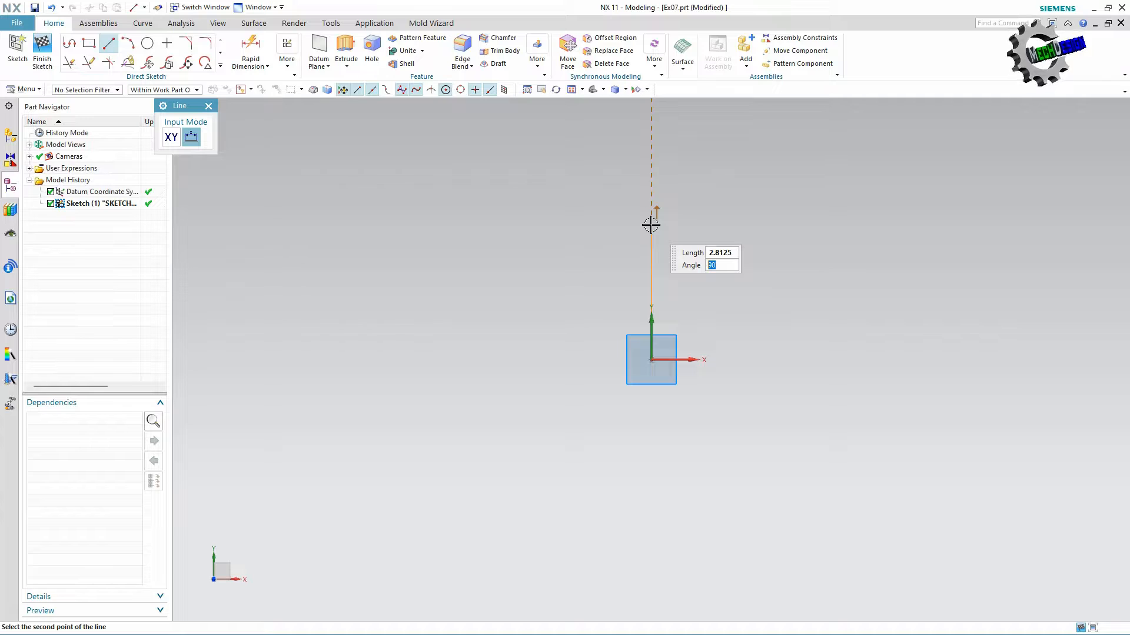
key("Return")
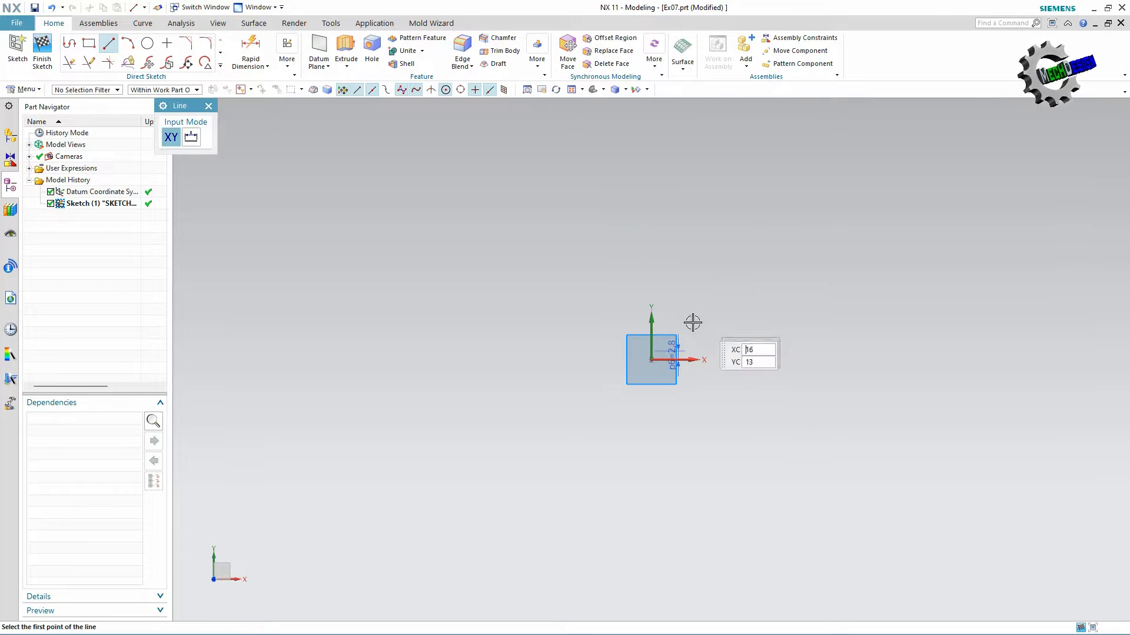
left_click(573, 90)
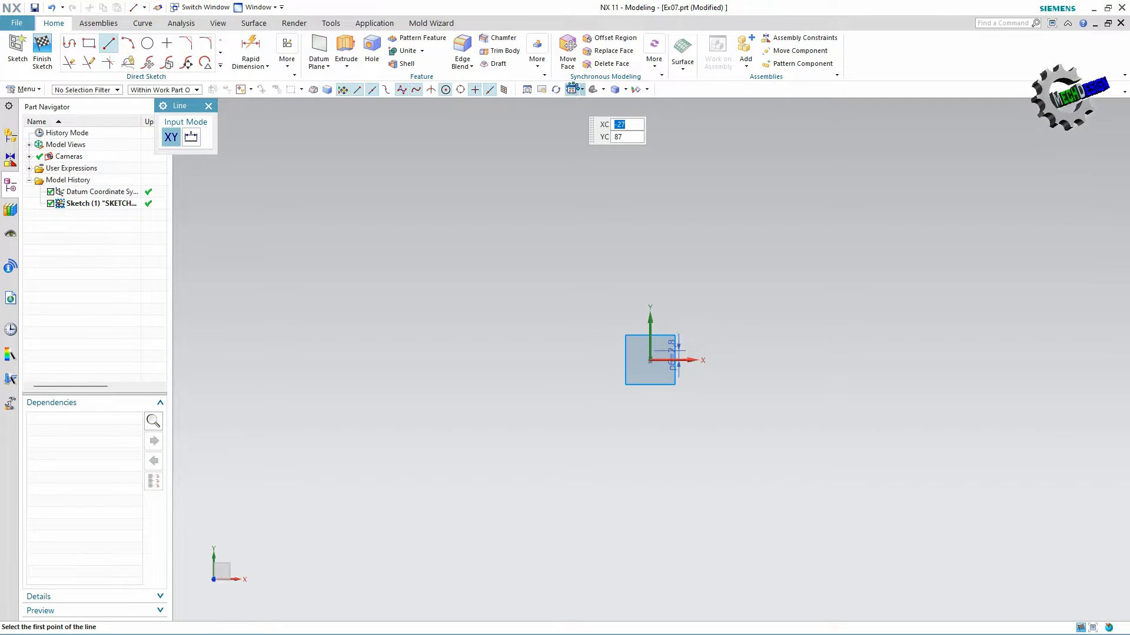
scroll(396, 346, "up", 3)
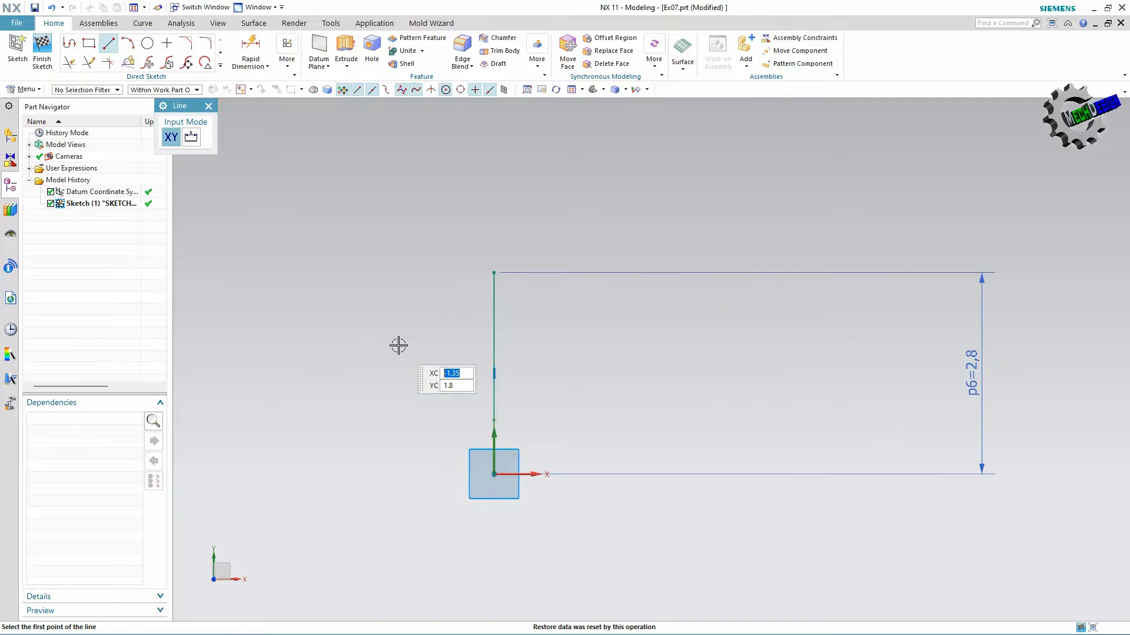
scroll(494, 415, "up", 1)
scroll(474, 442, "up", 1)
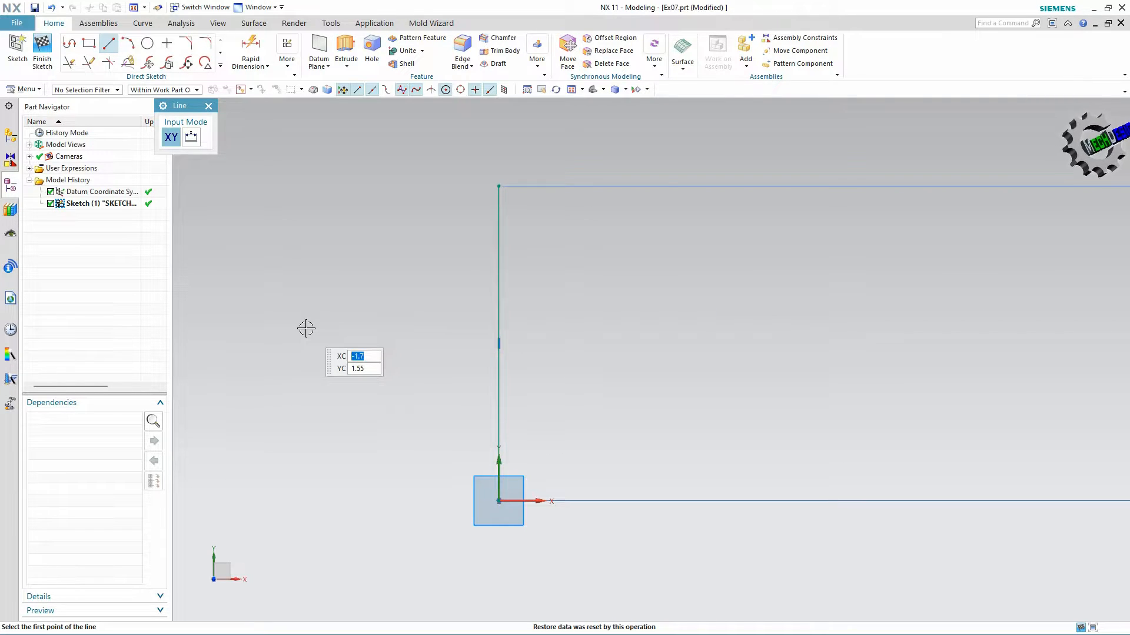
left_click(209, 105)
Offset the vertical line by 2.25/2 mm in the positive X direction with Offset Curve.
left_click(220, 65)
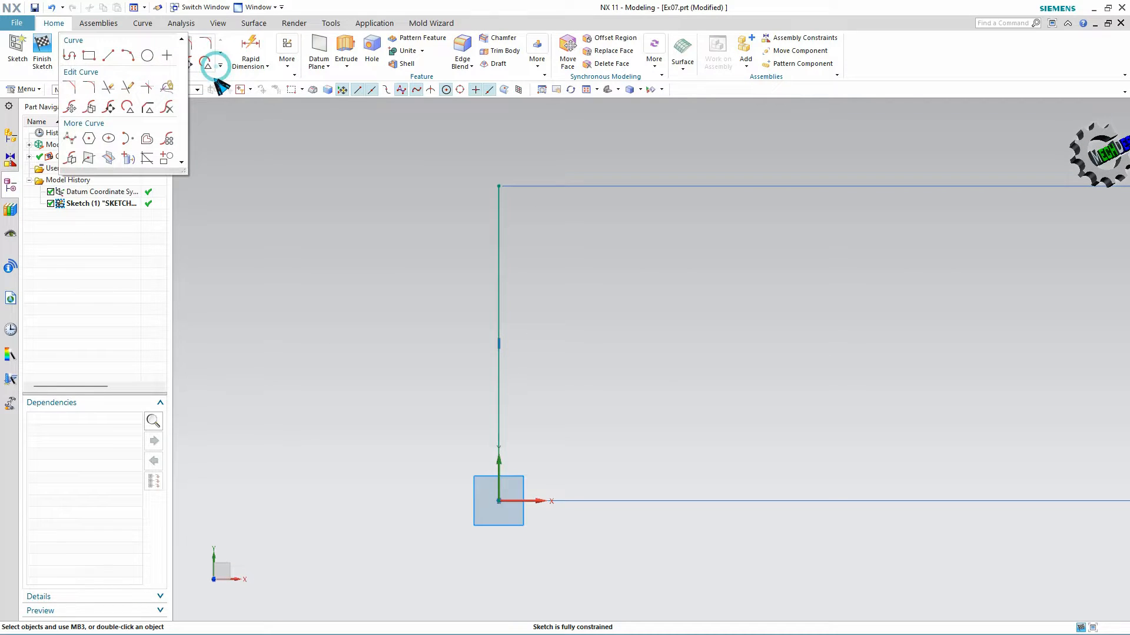
left_click(145, 146)
left_click(499, 240)
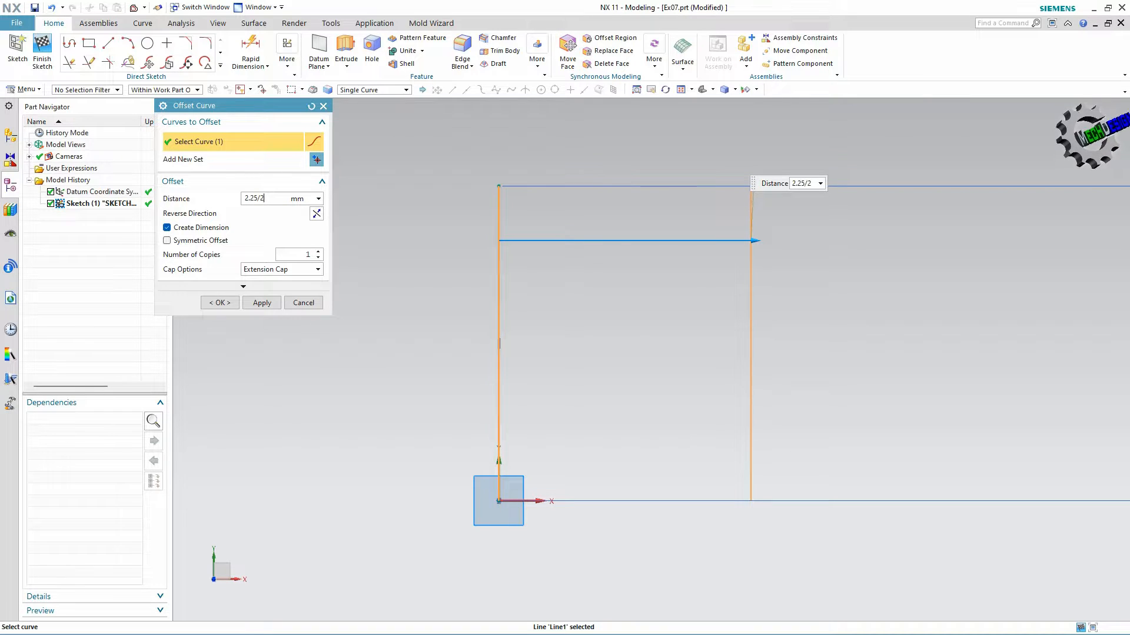
key("Return")
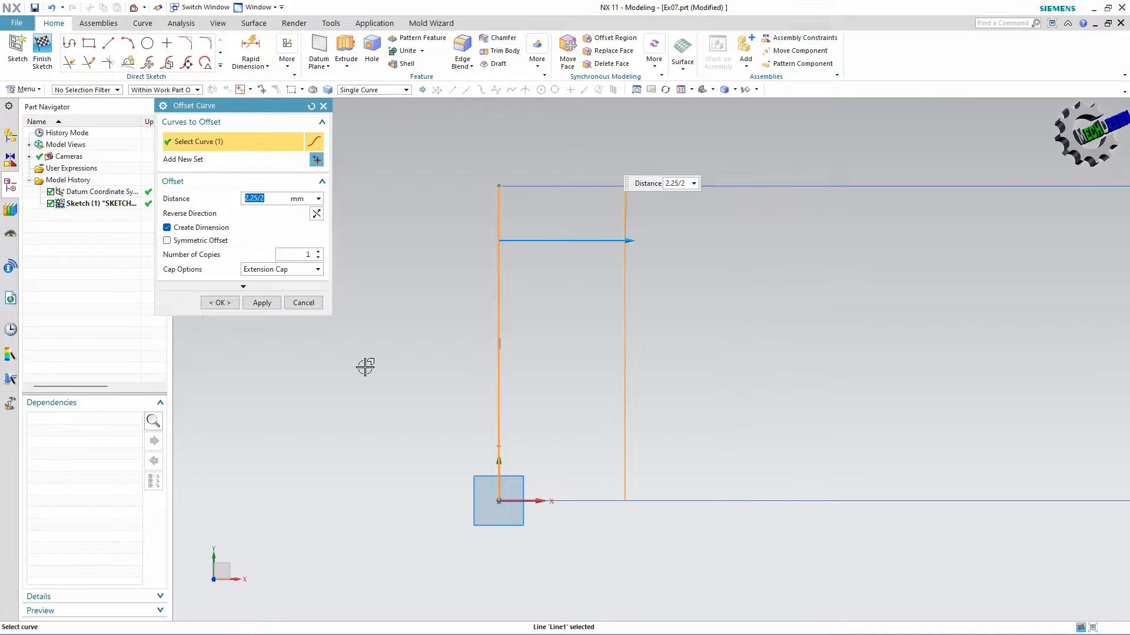
left_click(262, 303)
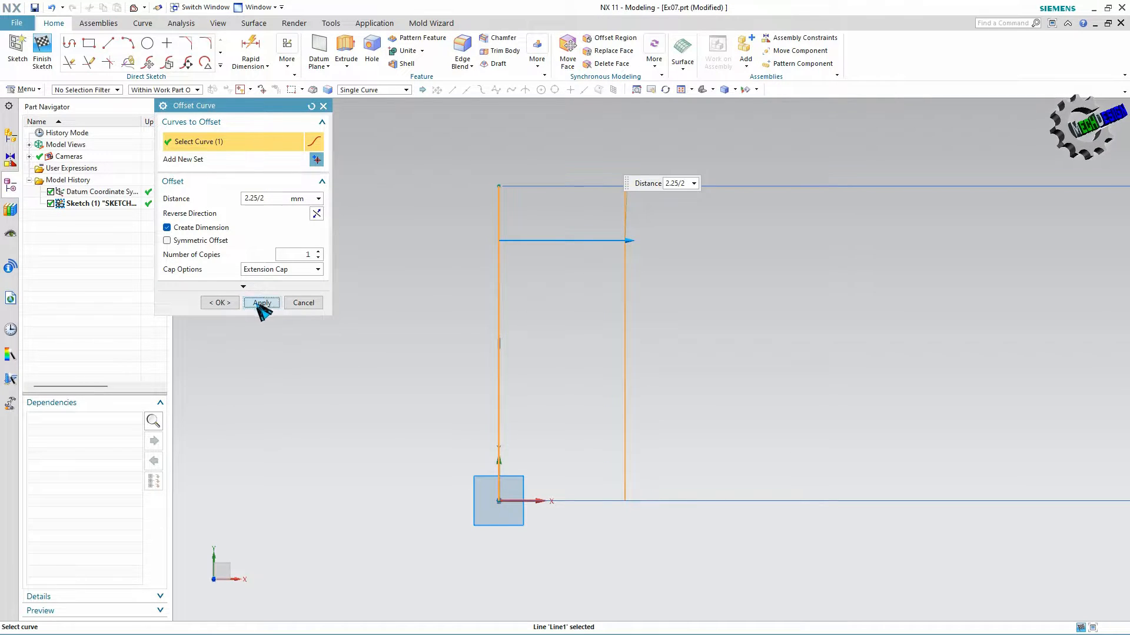
Offset the original vertical line by 1.5/2 mm in the same direction and finish the offset command.
left_click(497, 277)
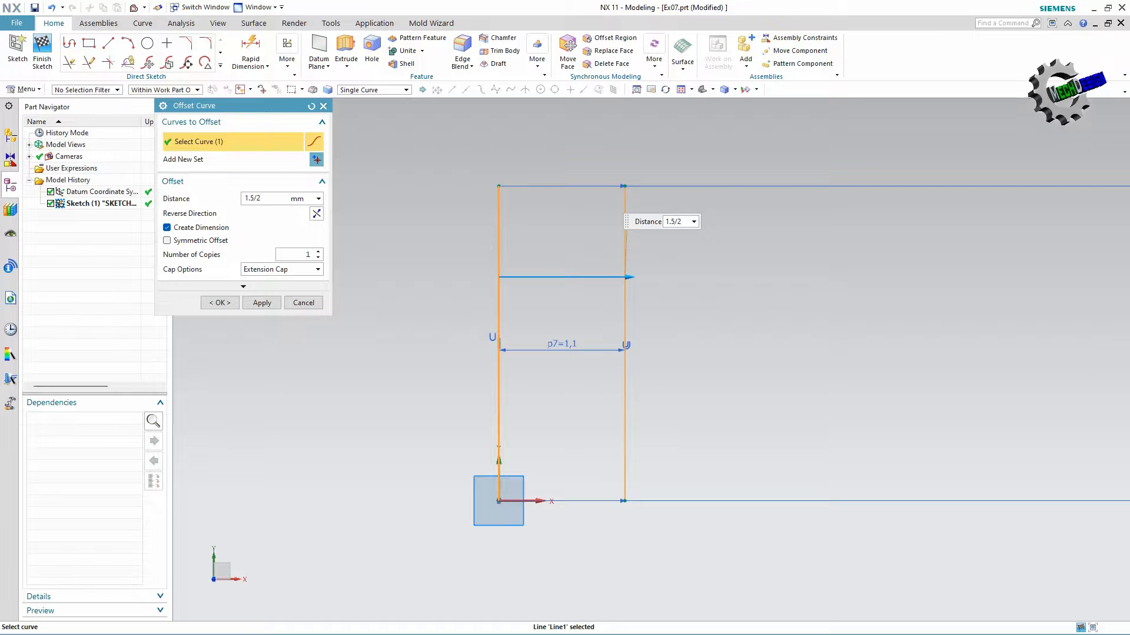
key("Return")
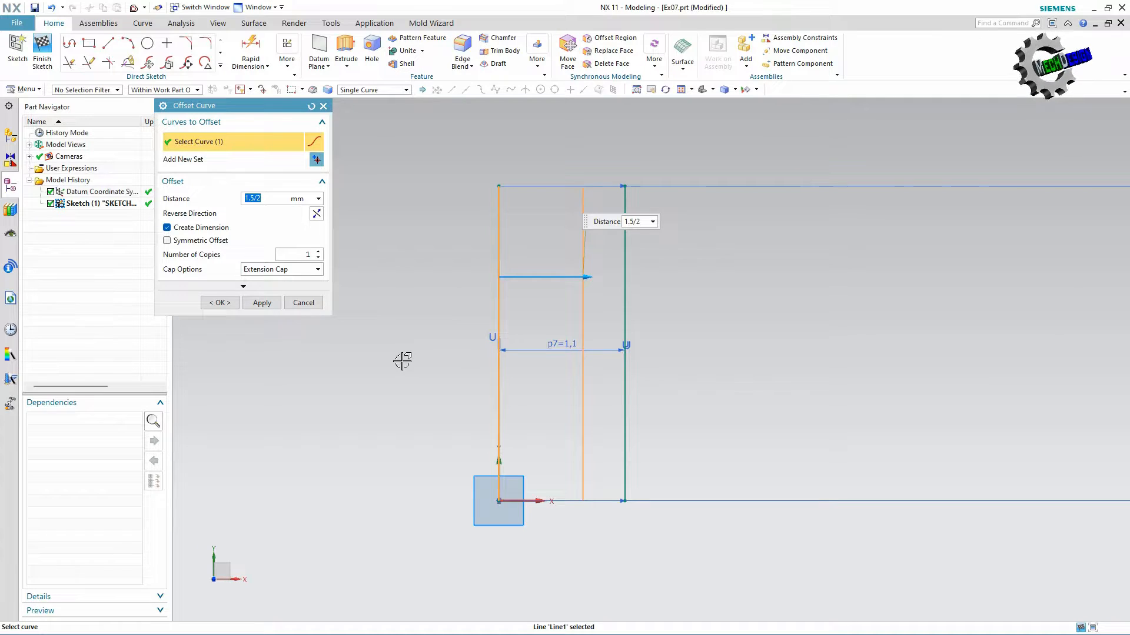
left_click(219, 303)
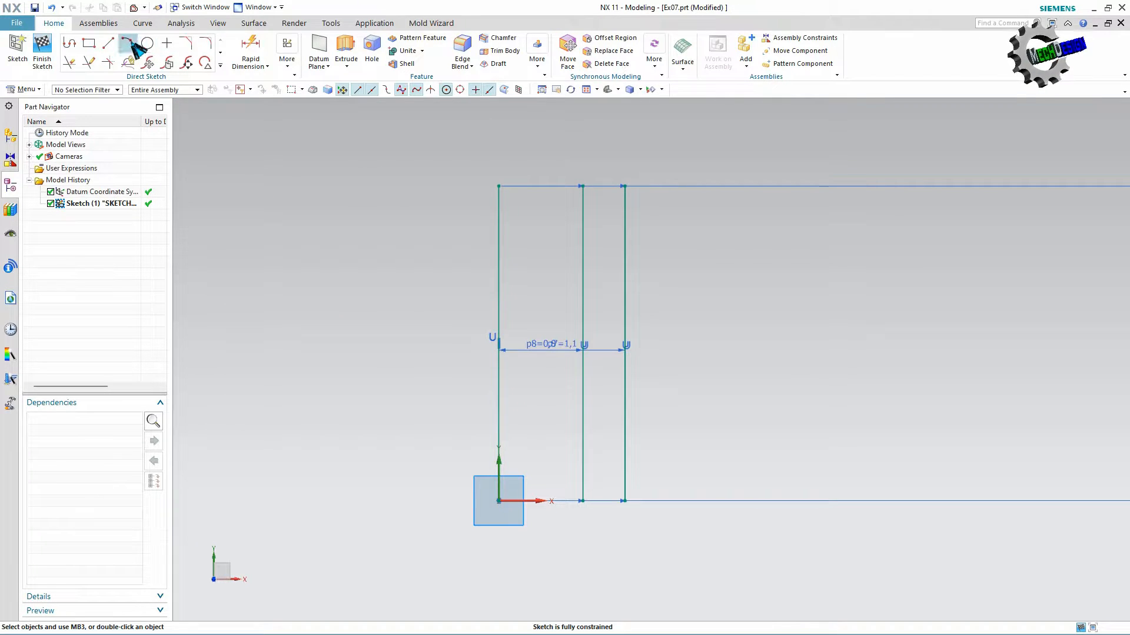
Draw a horizontal line joining the lower endpoints of the two offset lines.
left_click(108, 43)
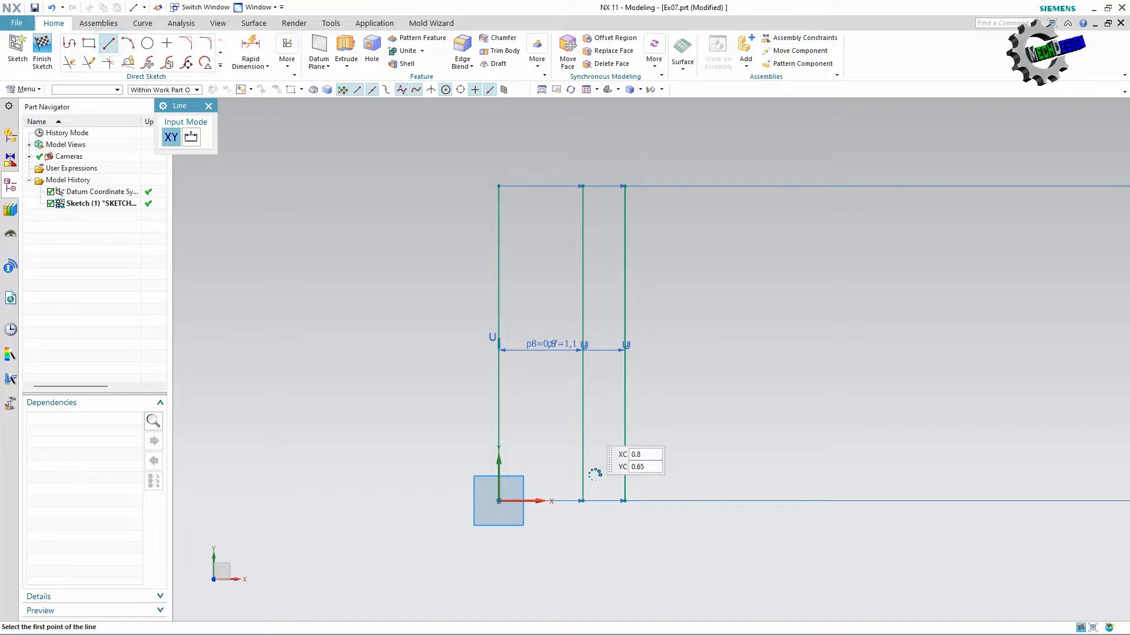
left_click(582, 500)
left_click(625, 501)
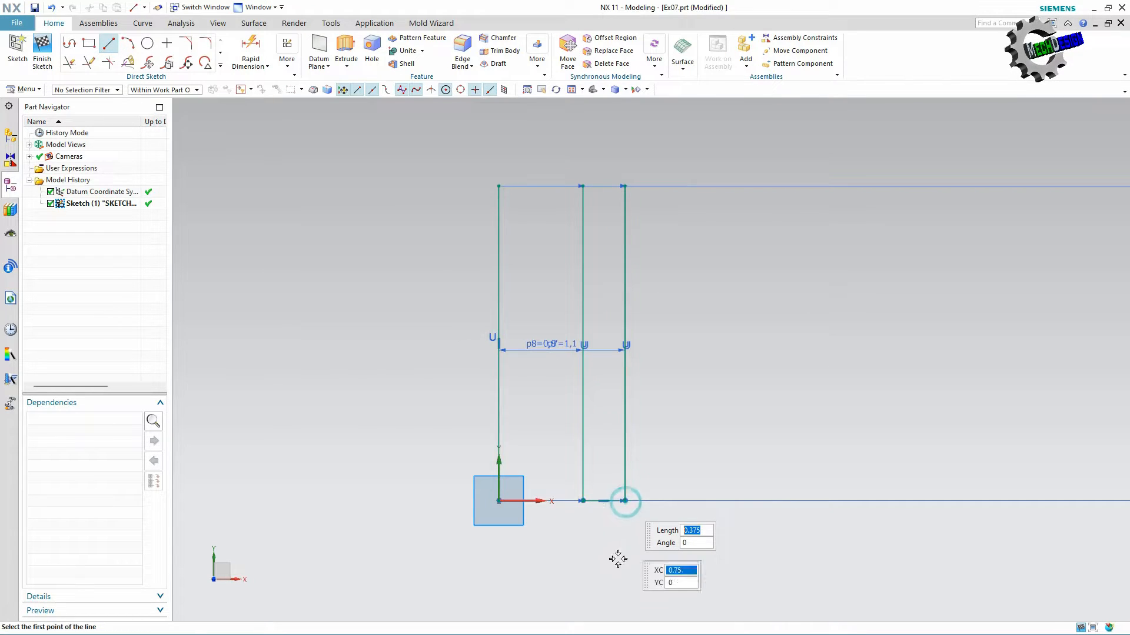
Draw a 1 mm line from the outer offset line's upper endpoint, sloping down past the inner offset line toward the axis.
scroll(585, 189, "up", 2)
scroll(595, 220, "up", 2)
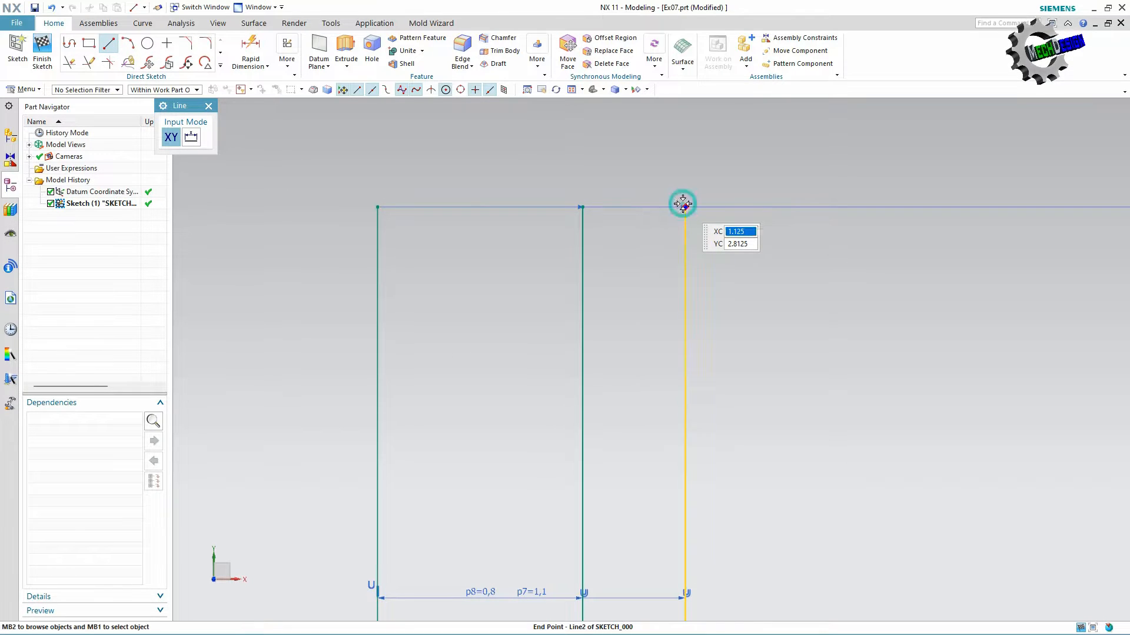
left_click(683, 205)
left_click(715, 194)
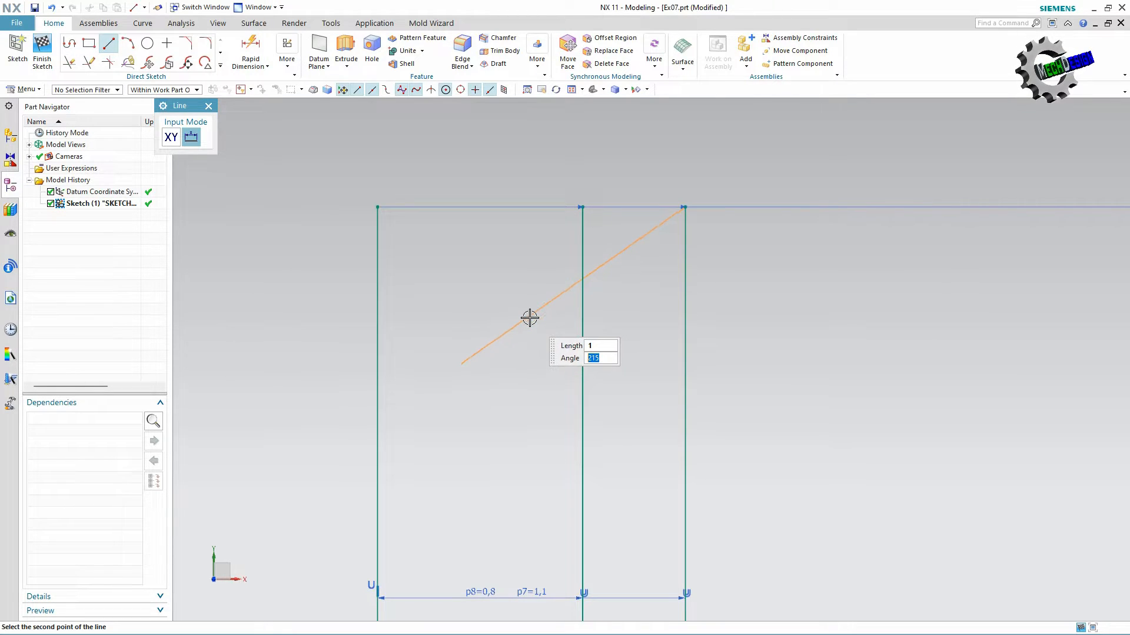
key("Return")
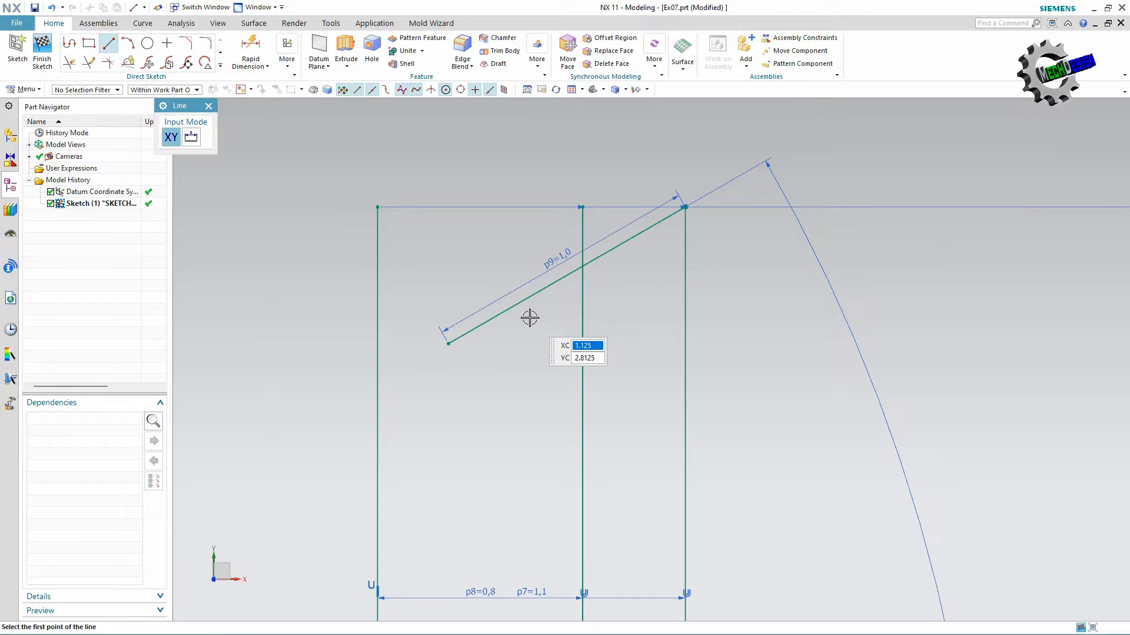
left_click(208, 106)
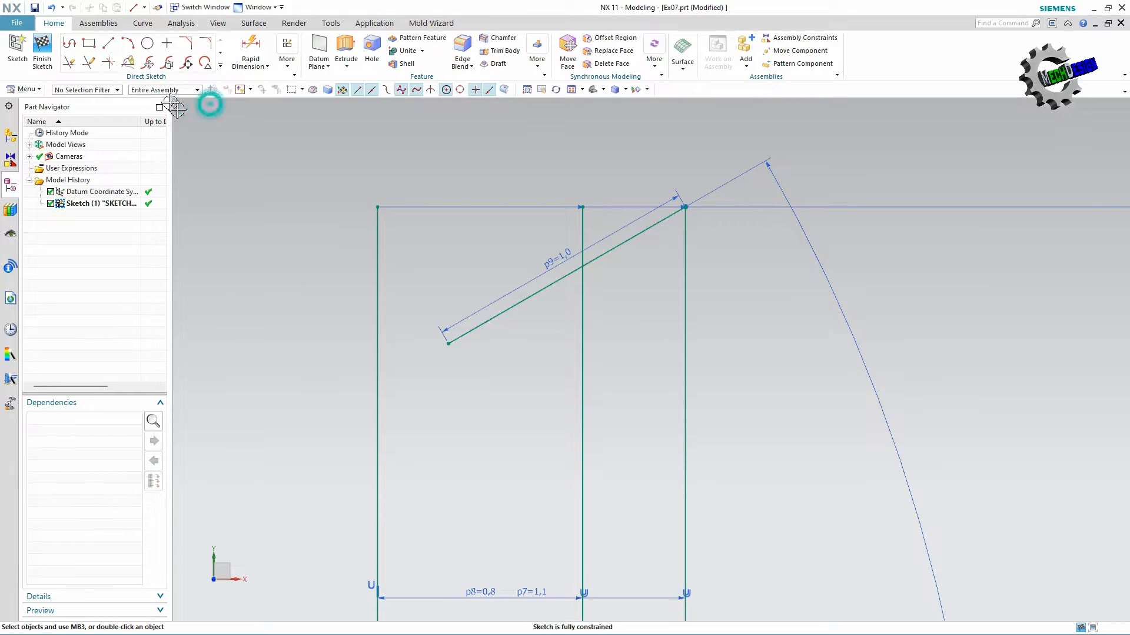
Trim the sloping line's end past the inner offset line and that line's stub above it, and finish the sketch.
left_click(68, 62)
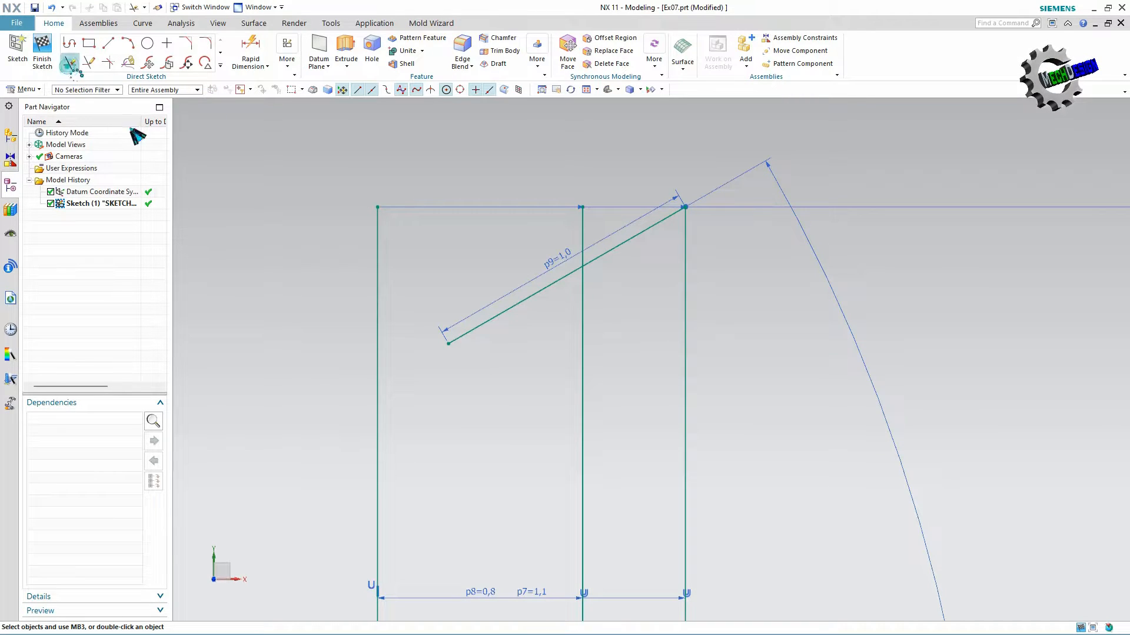
left_click(543, 292)
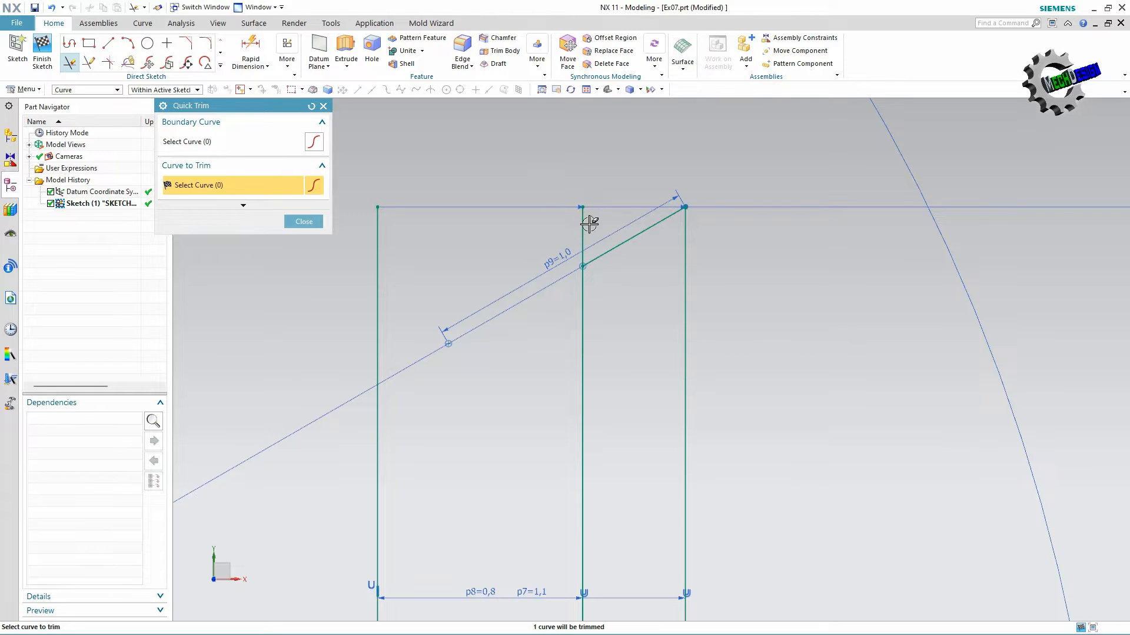
left_click(582, 216)
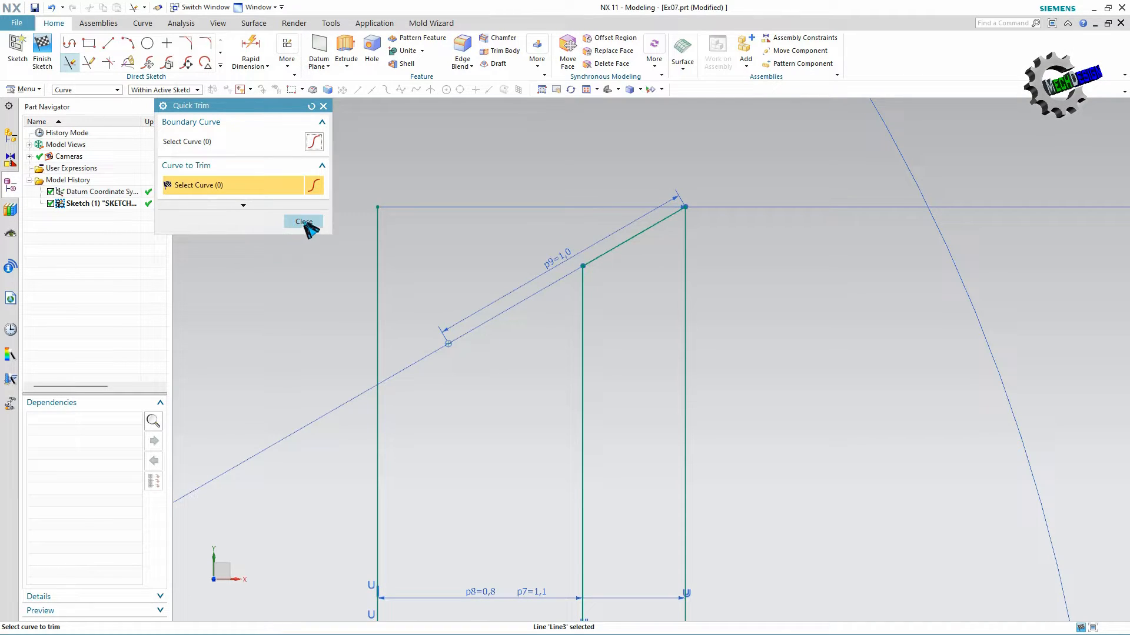
left_click(303, 221)
scroll(575, 202, "down", 5)
scroll(629, 230, "up", 4)
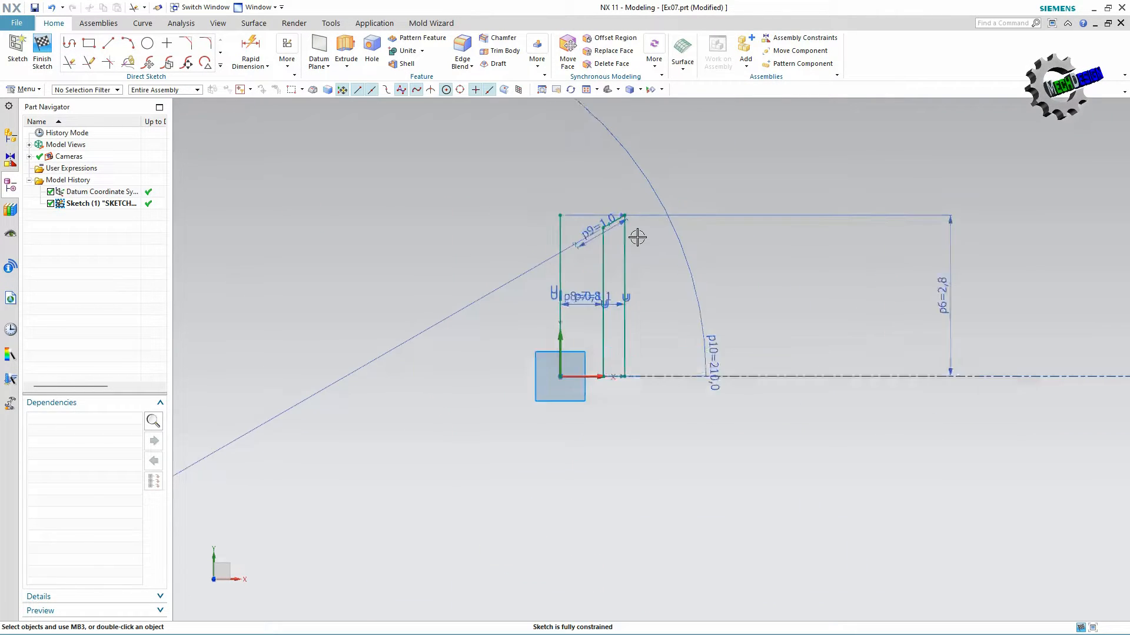
left_click(43, 55)
Revolve the closed four-sided profile 360 degrees about the original vertical sketch line.
left_click(155, 66)
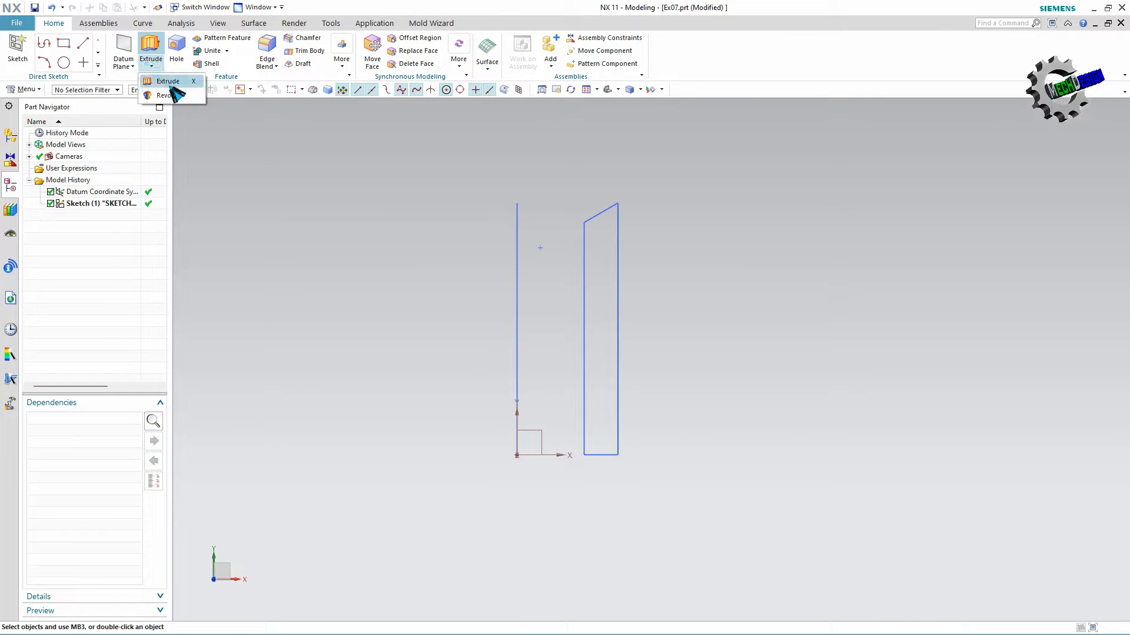
left_click(167, 95)
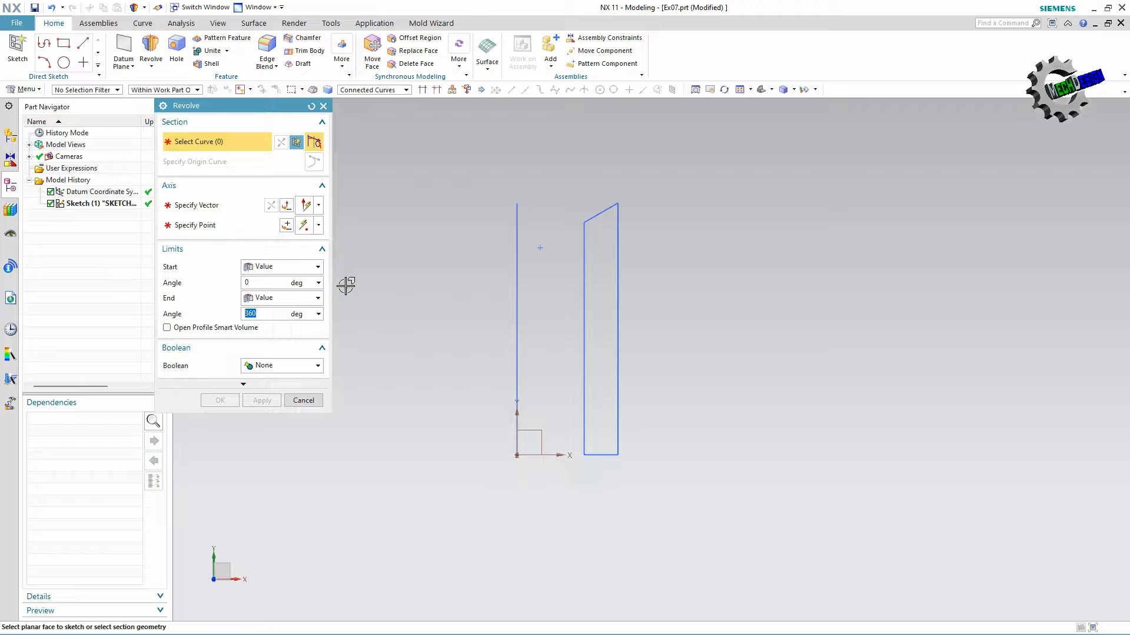
left_click(586, 240)
left_click(207, 206)
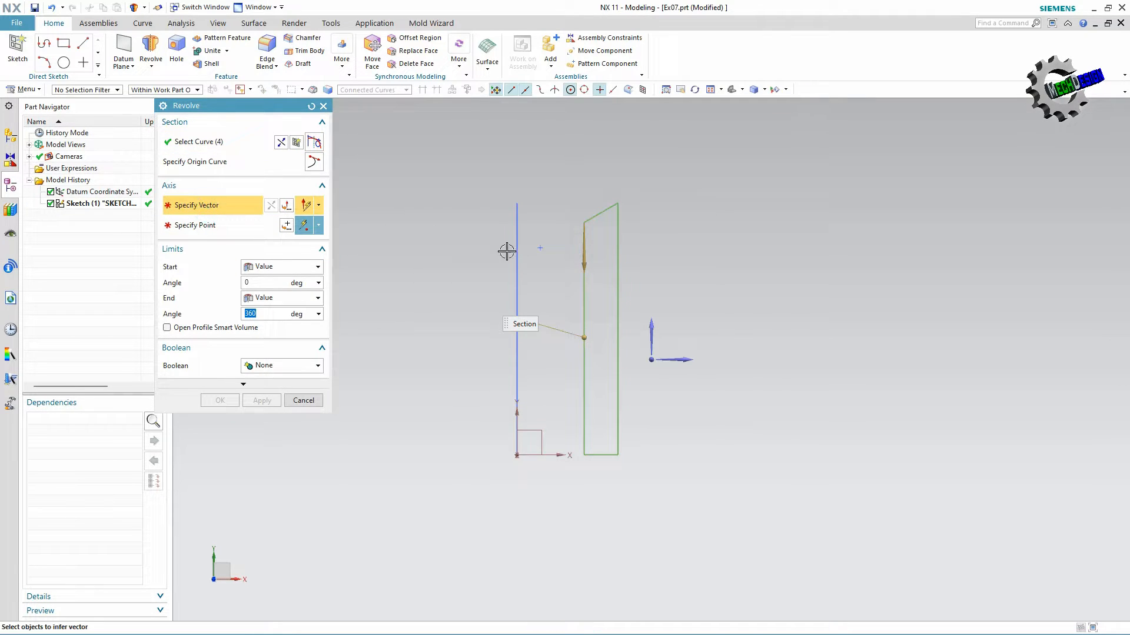
left_click(518, 247)
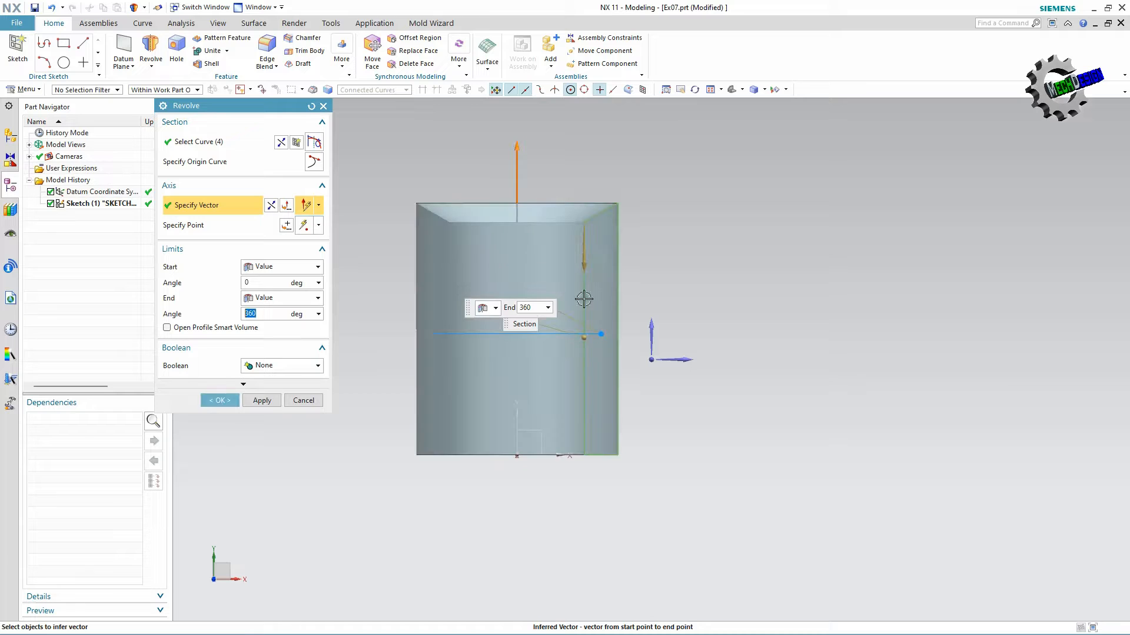
middle_click_drag(683, 241, 695, 294)
left_click(220, 401)
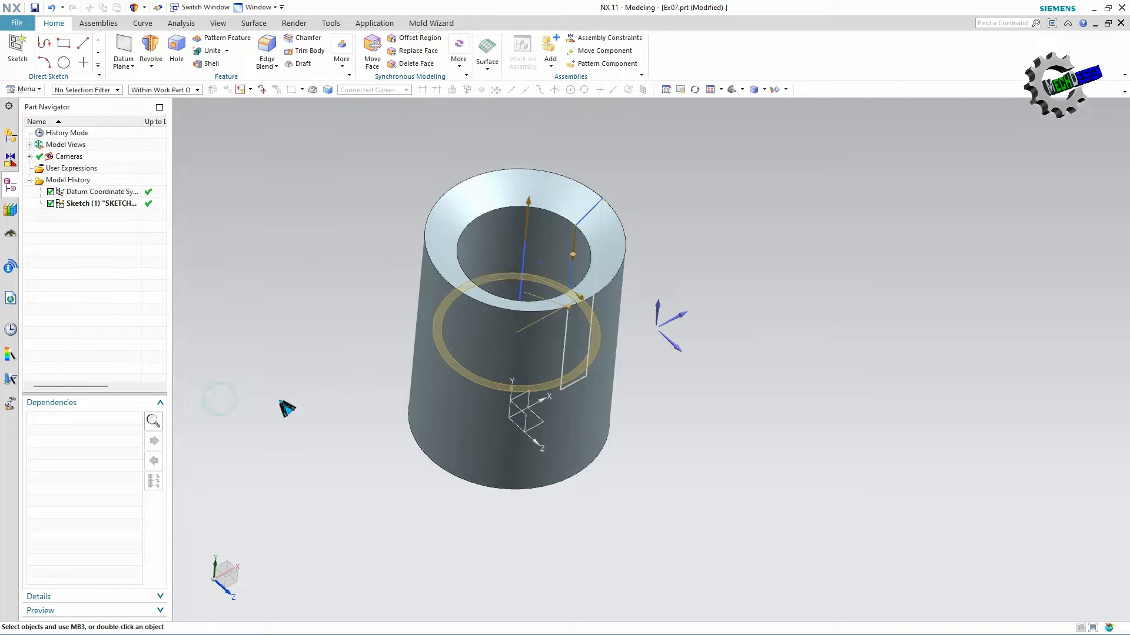
Start a new sketch on the flat annular end face of the revolved hub.
middle_click_drag(669, 403, 698, 280)
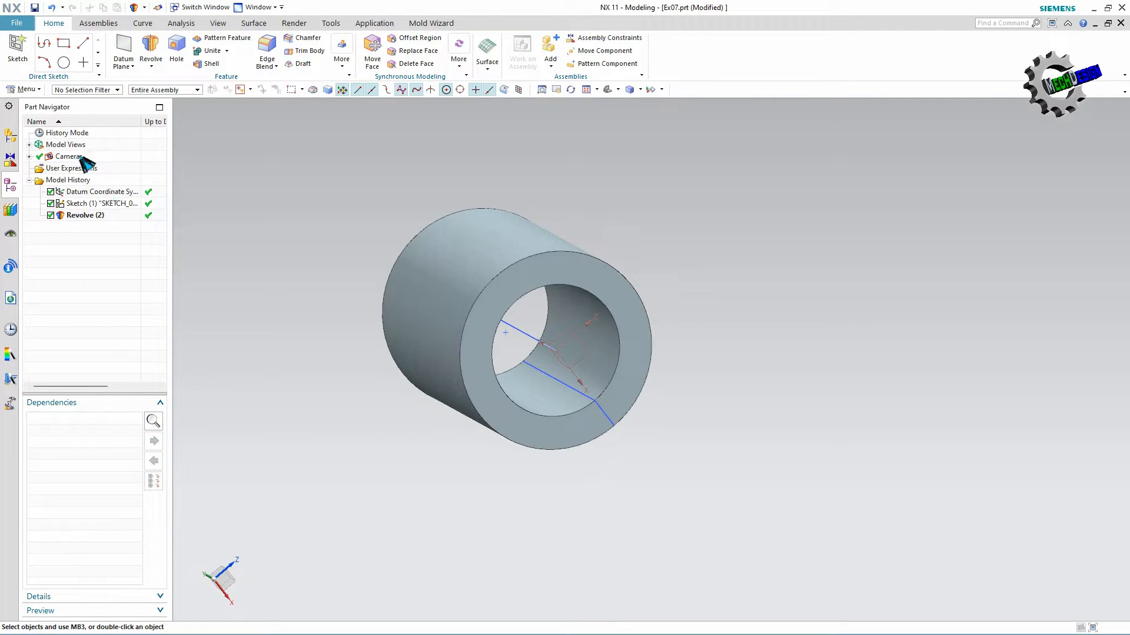
left_click(18, 48)
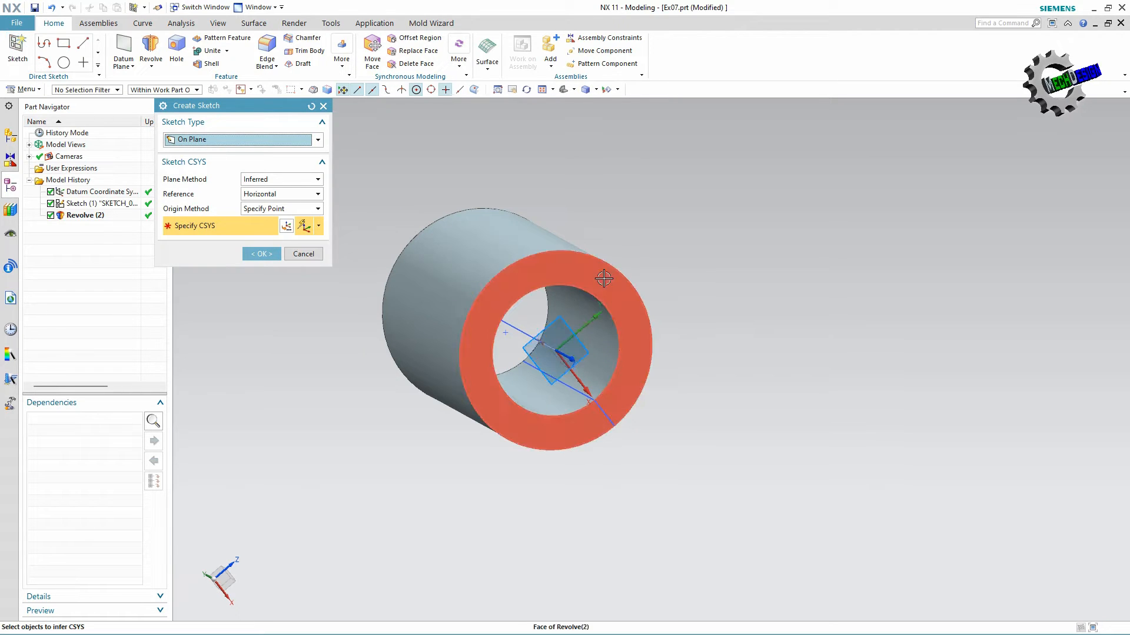
left_click(604, 279)
left_click(269, 254)
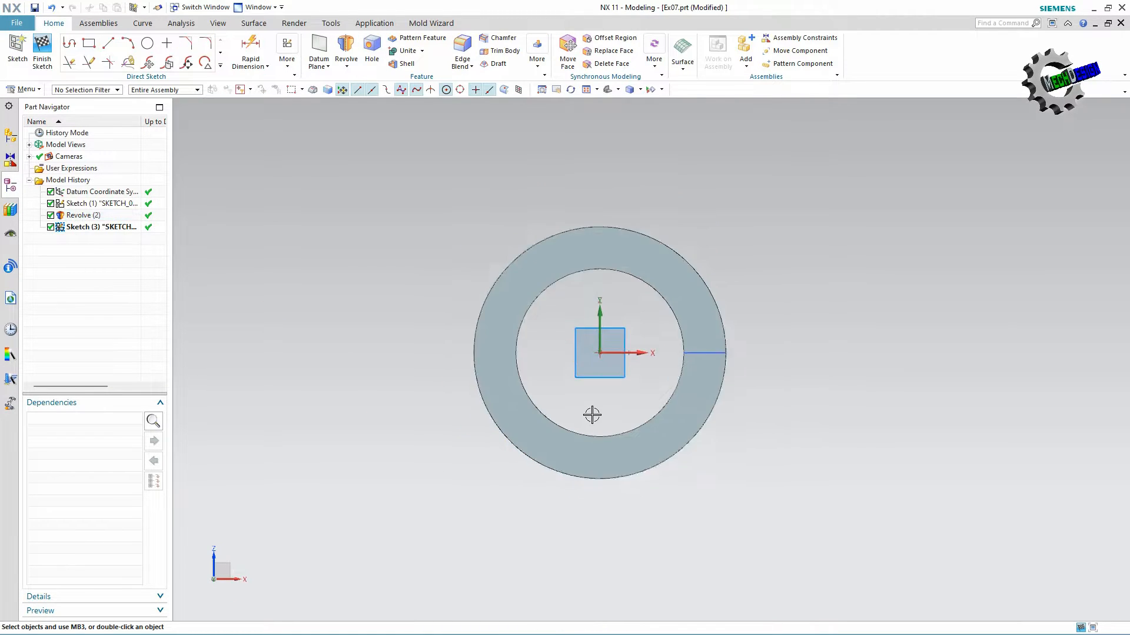
scroll(592, 415, "down", 2)
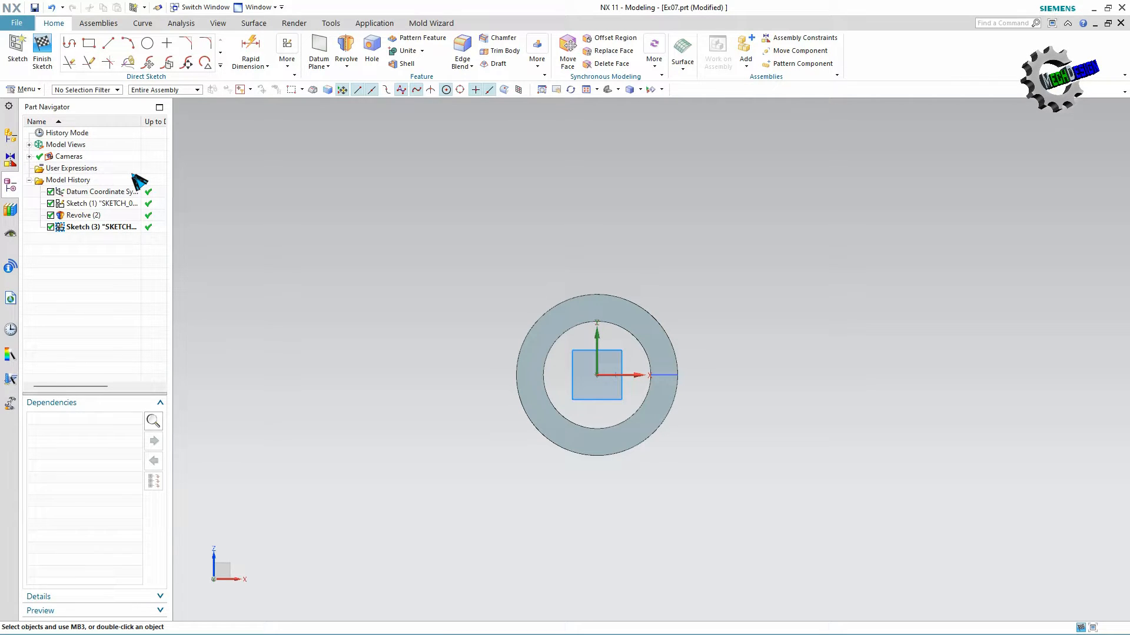
Draw a circle centred on the sketch origin that coincides with the edge of the hub's bore.
left_click(147, 43)
left_click(597, 375)
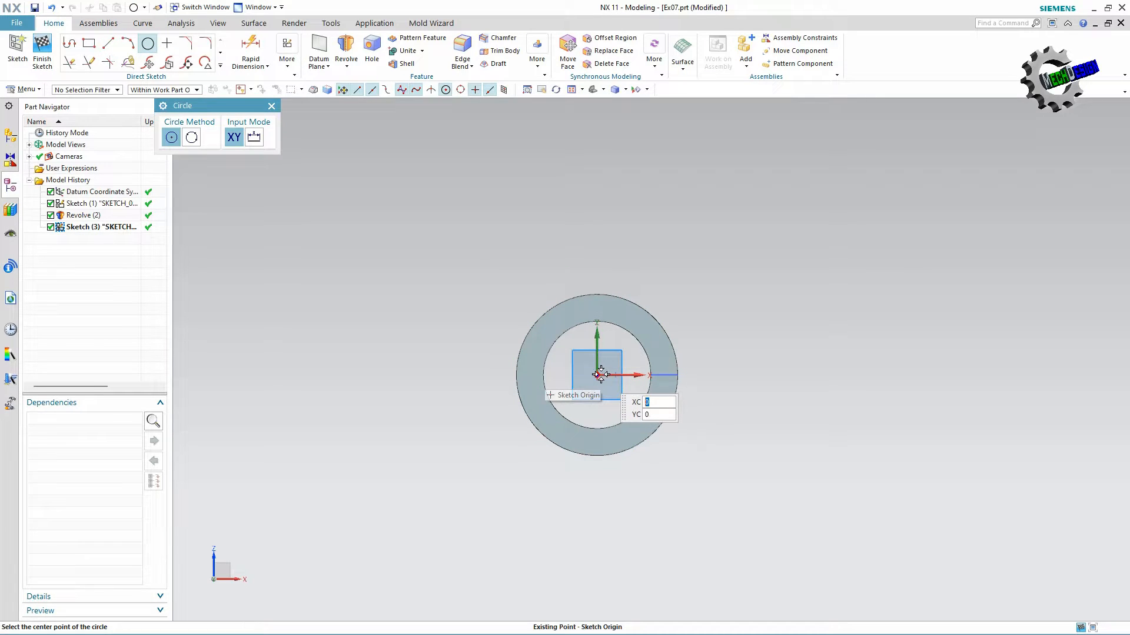
left_click(635, 350)
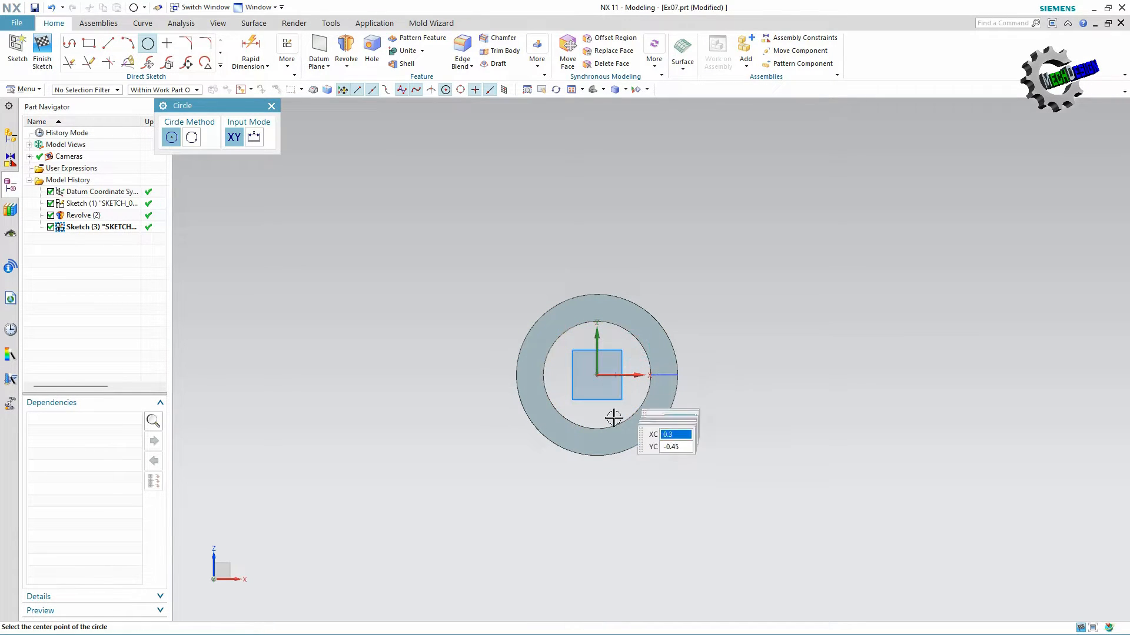
left_click(597, 375)
left_click(627, 339)
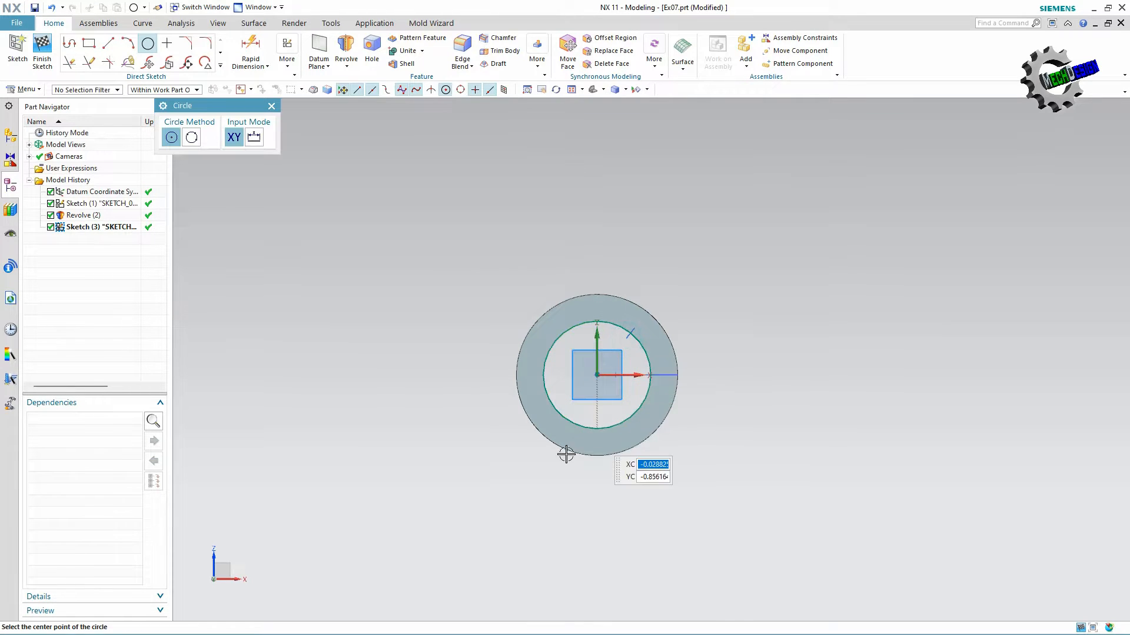
left_click(271, 105)
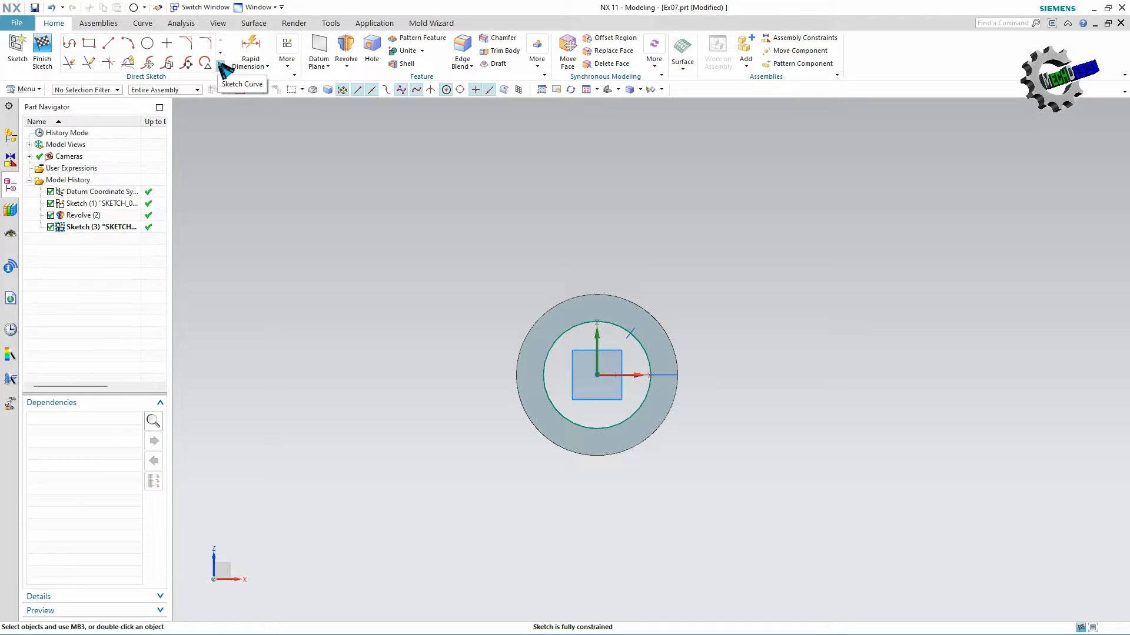
Draw a horizontal line 2.25 long from the sketch origin in the positive X direction at angle 0.
left_click(109, 43)
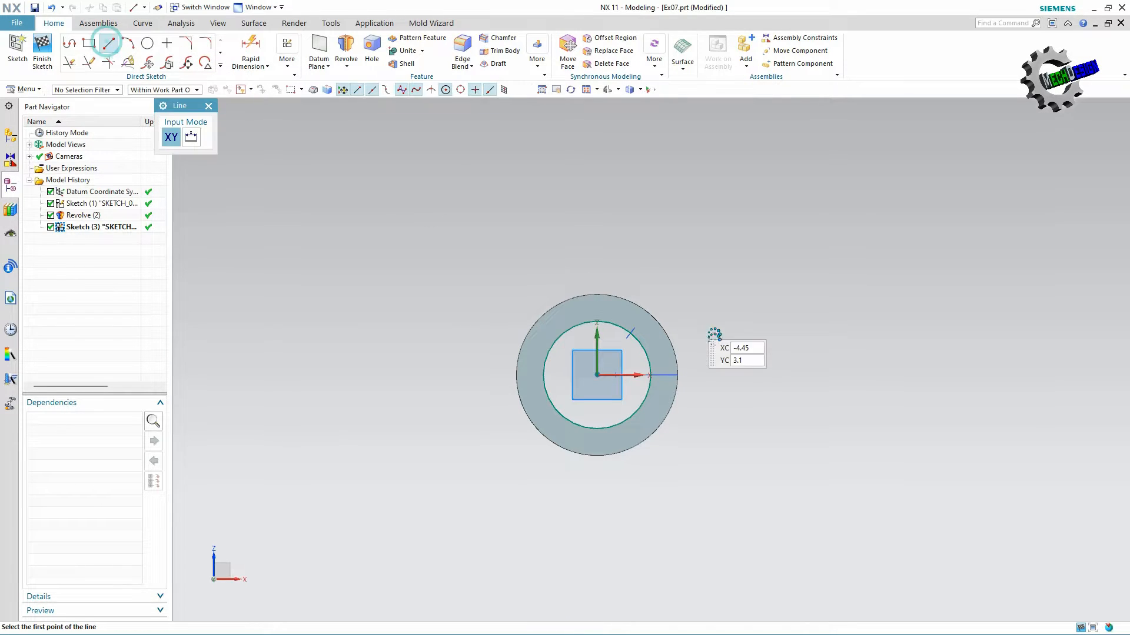
left_click(598, 375)
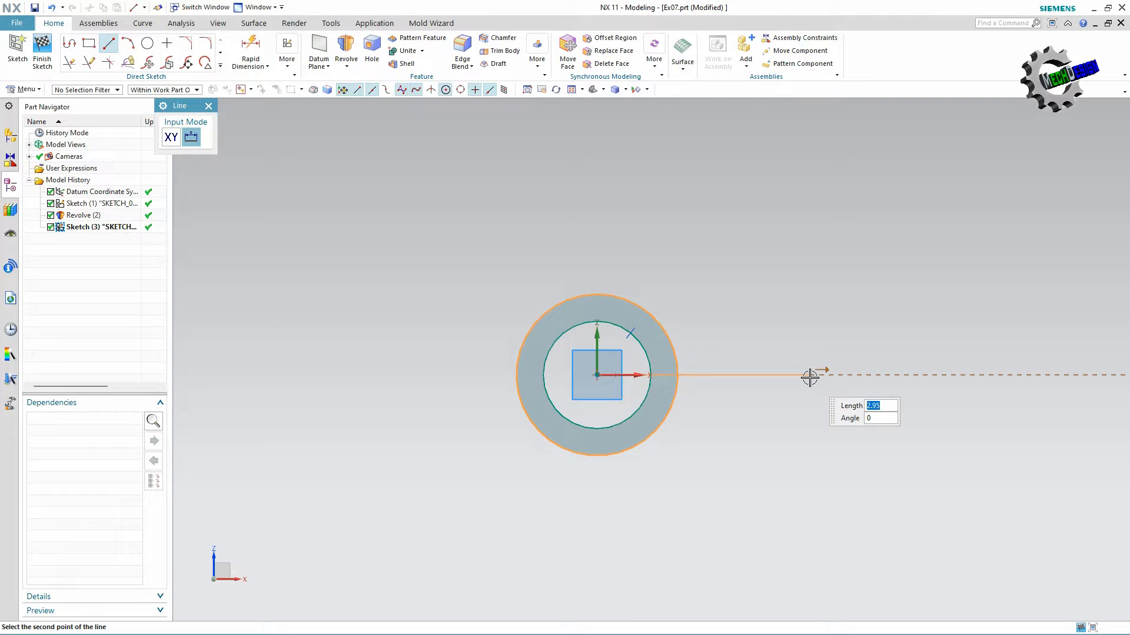
key("Tab")
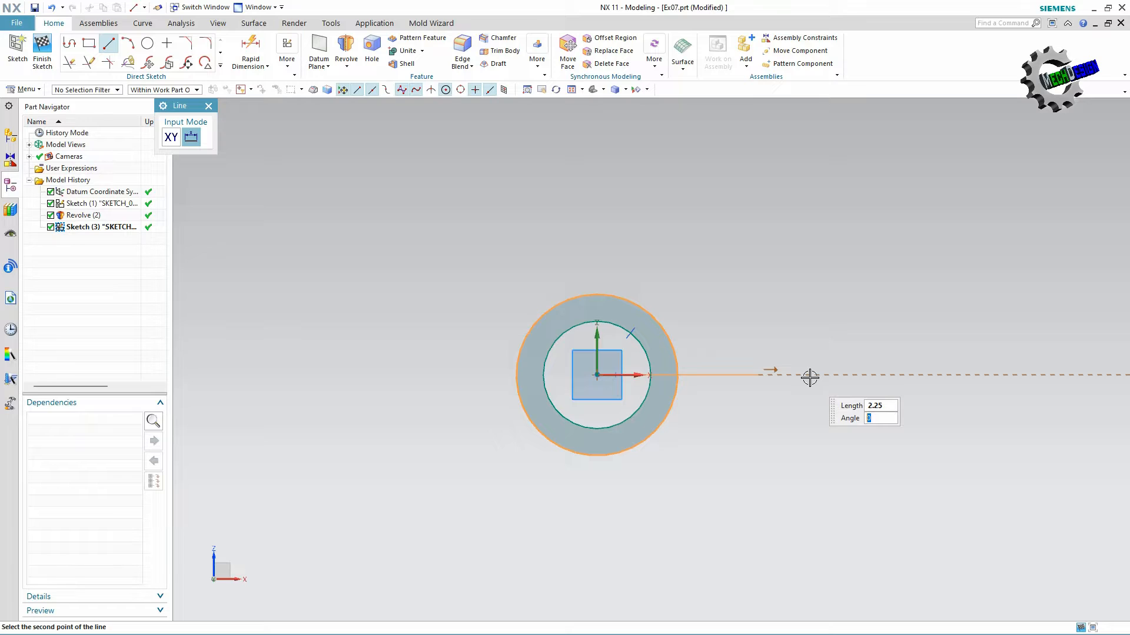
key("Return")
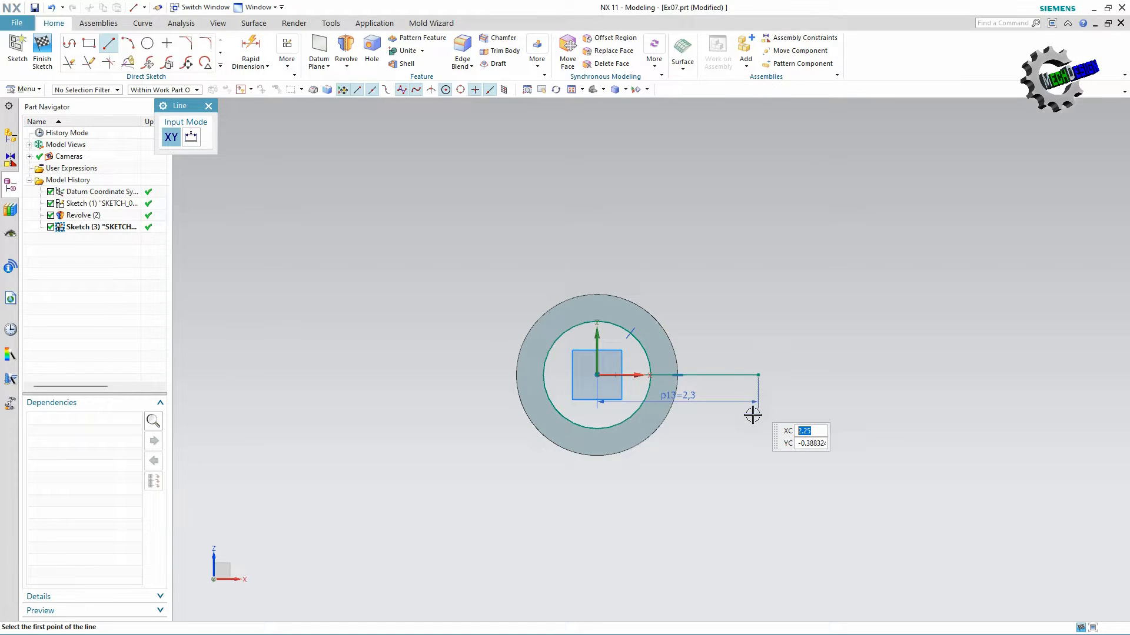
Draw a circle of diameter 4 centred on the sketch origin.
left_click(598, 376)
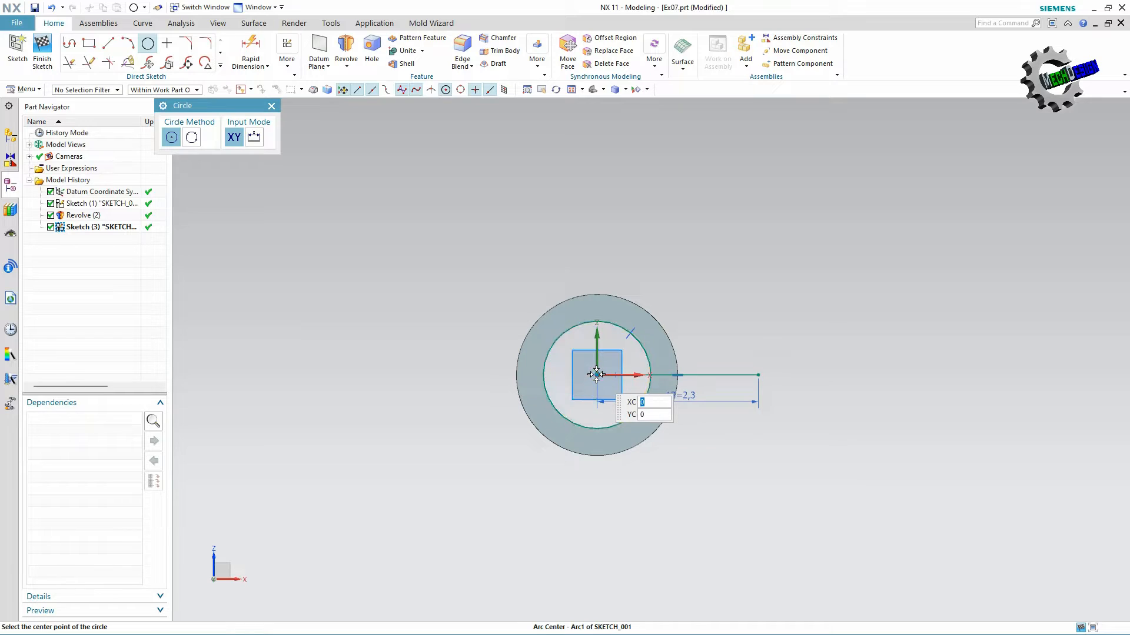
left_click(597, 374)
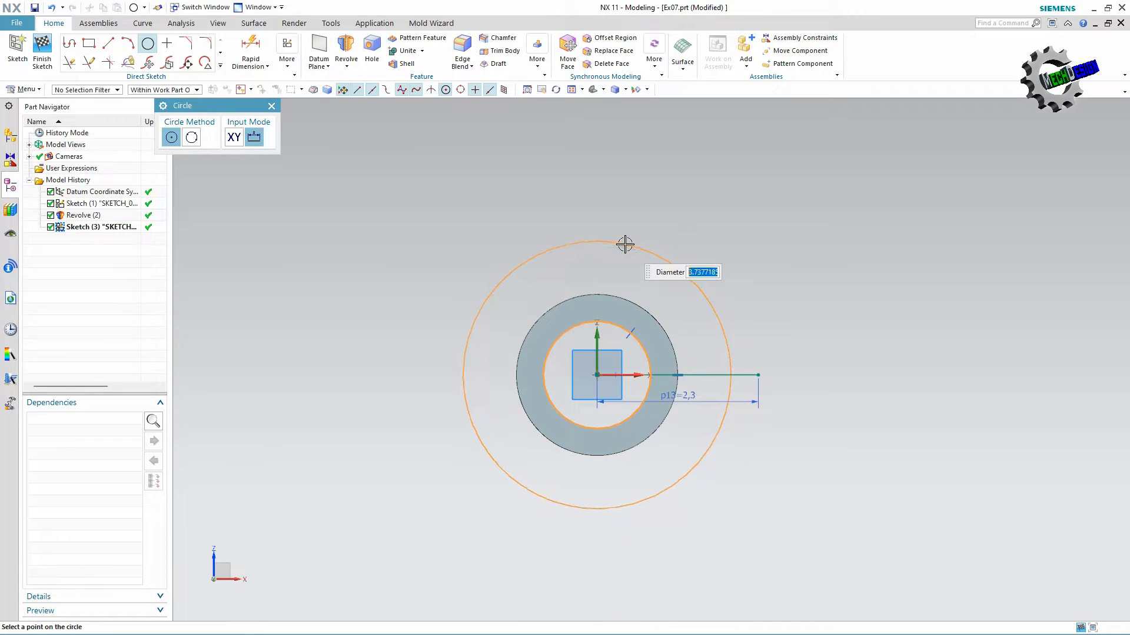
type("4")
key("Return")
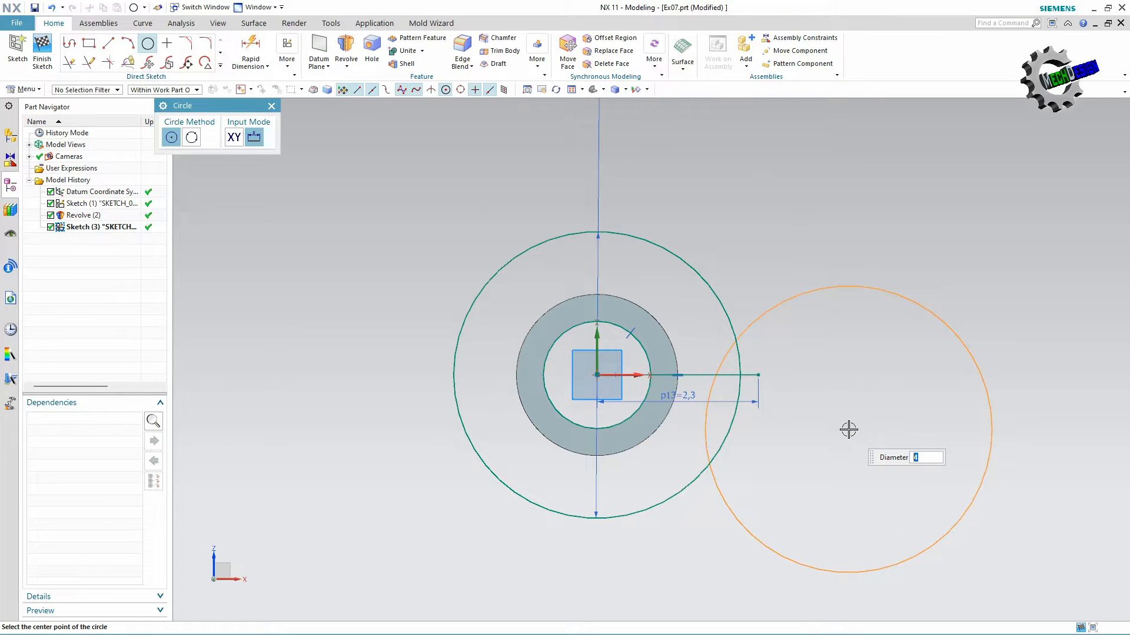
scroll(703, 438, "down", 4)
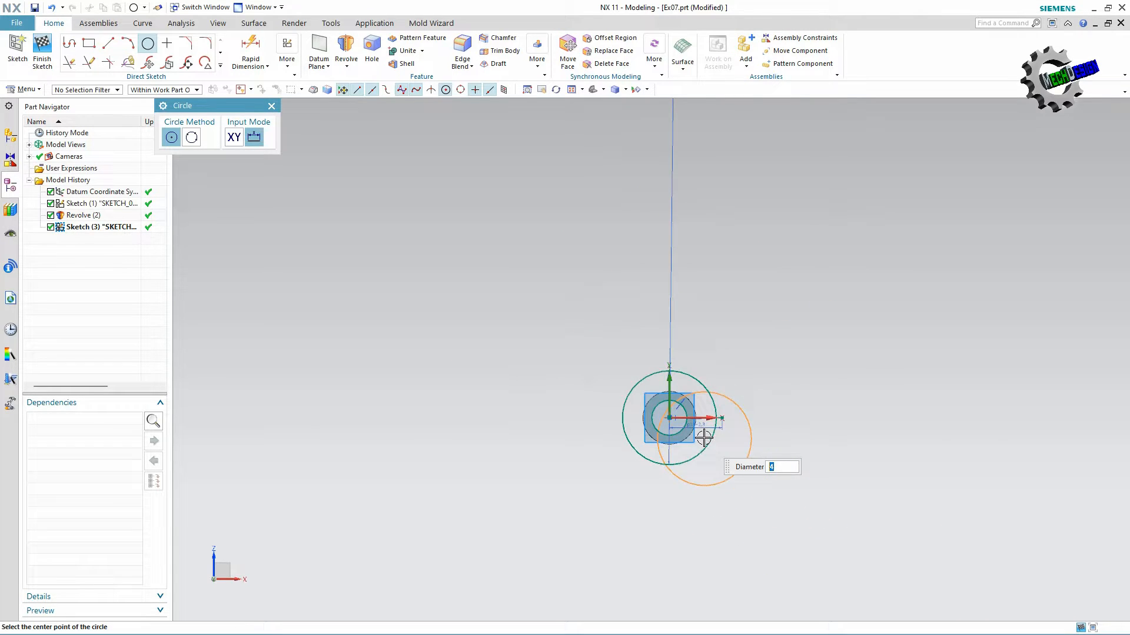
scroll(702, 435, "up", 4)
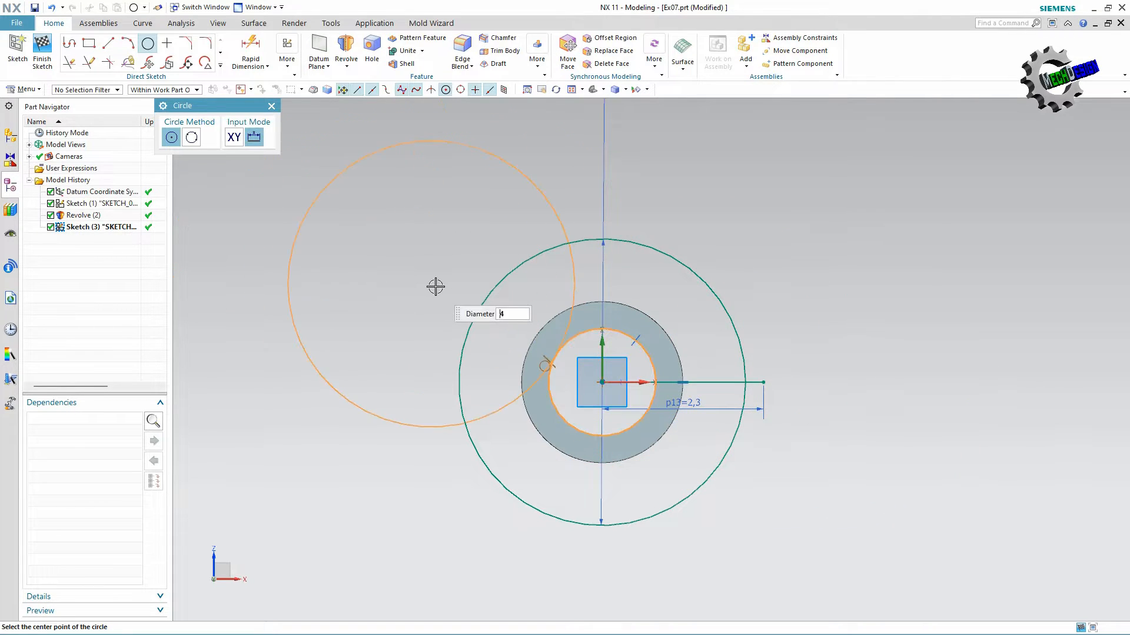
key("Escape")
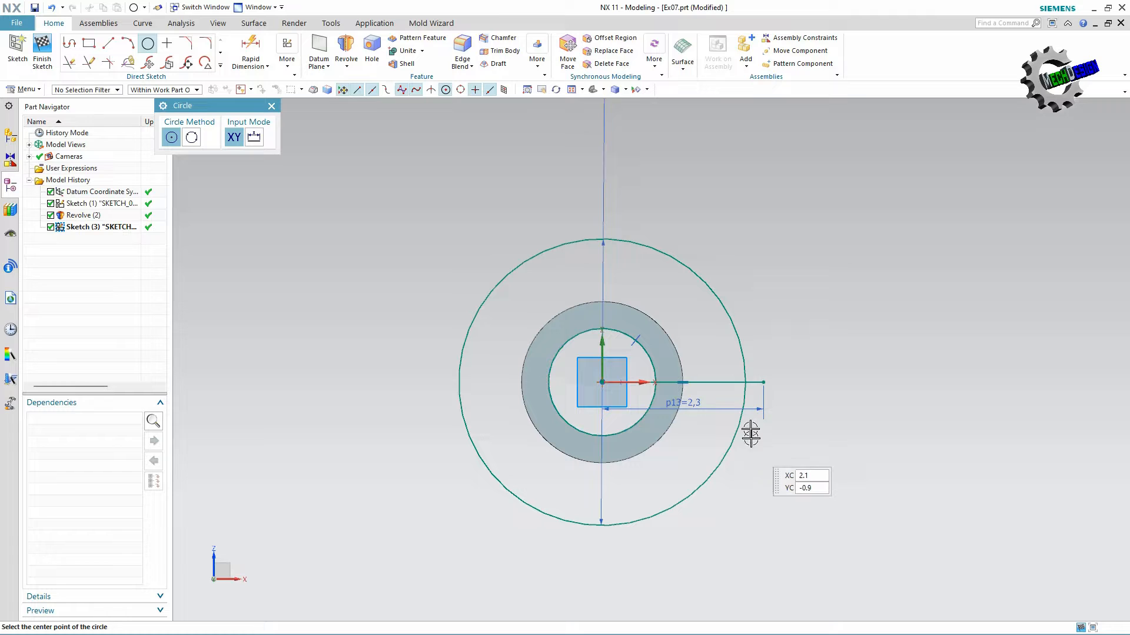
Draw two concentric circles of diameter 1.75 and 0.875 centred on the outer endpoint of the horizontal line.
left_click(764, 382)
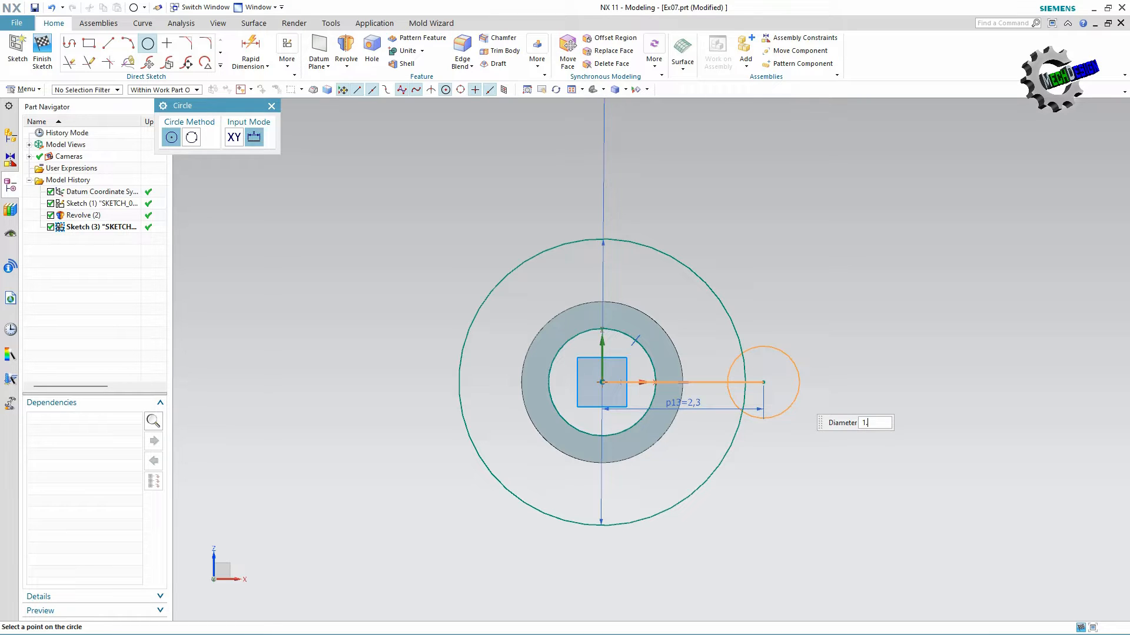
key("Return")
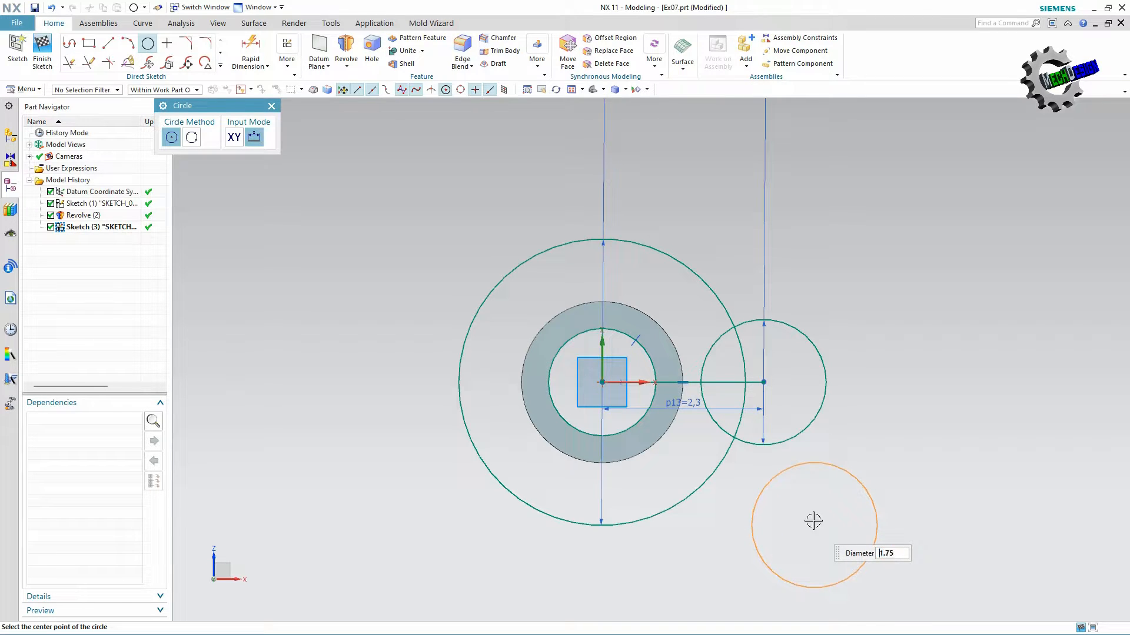
key("Escape")
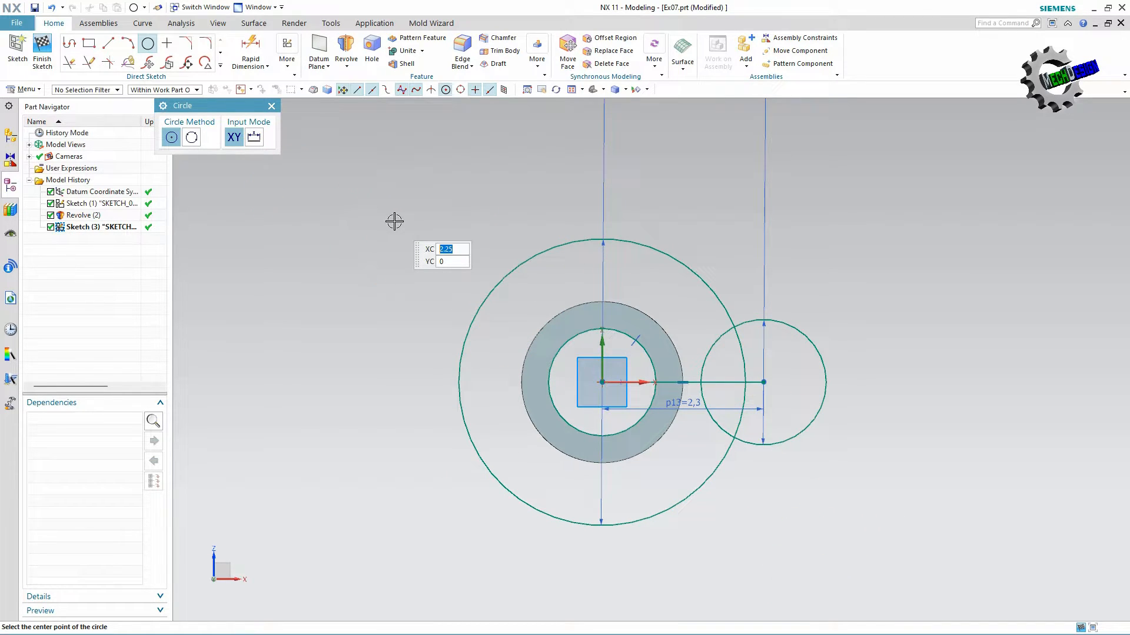
left_click(764, 383)
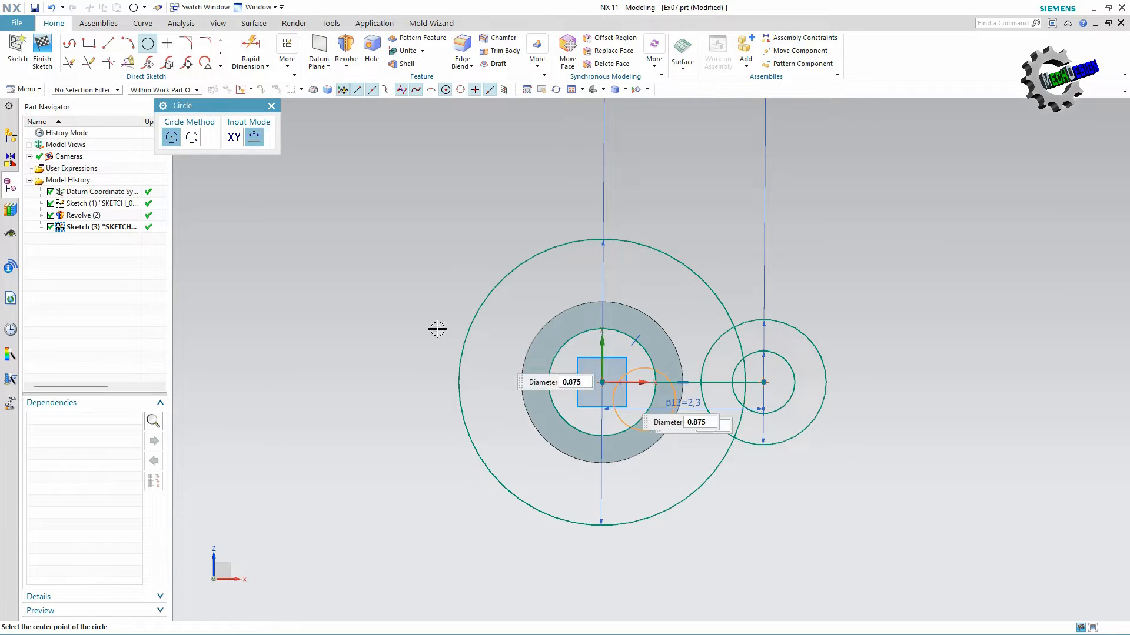
left_click(271, 106)
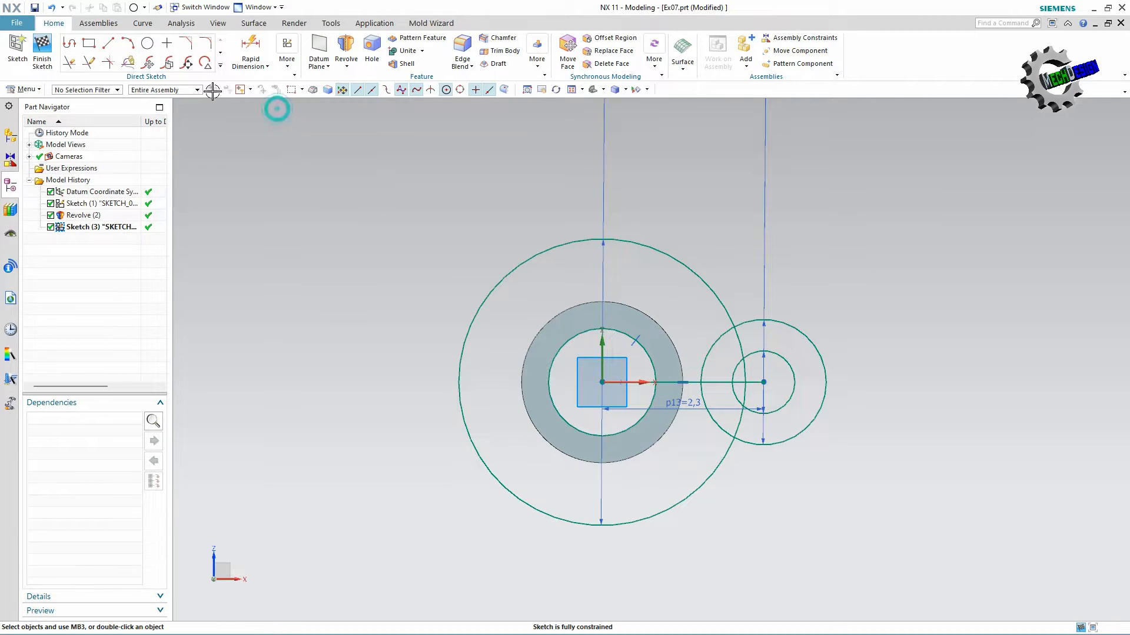
Draw a line about 3.5 long from the upper side of the 1.75 circle, tangent to it and to the diameter 4 circle.
left_click(109, 43)
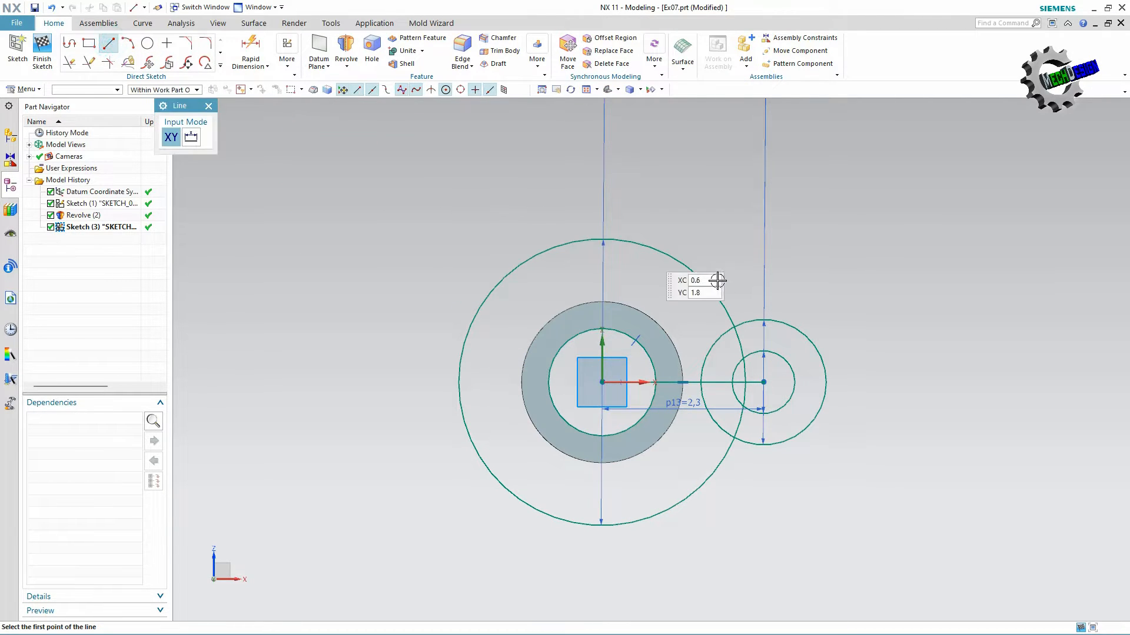
left_click(765, 316)
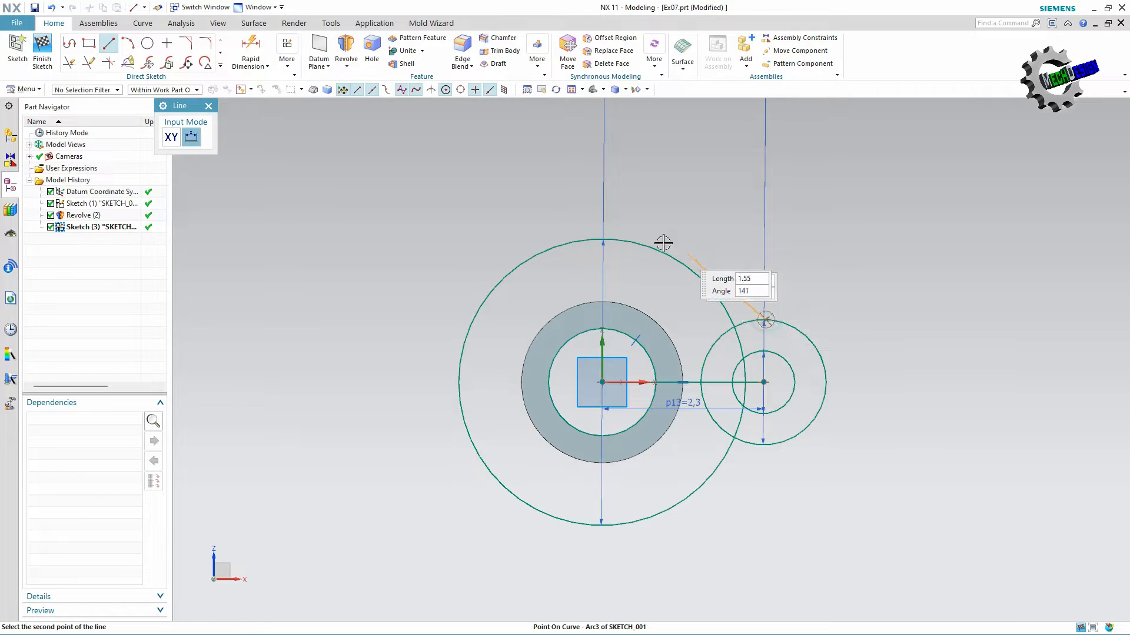
left_click(576, 203)
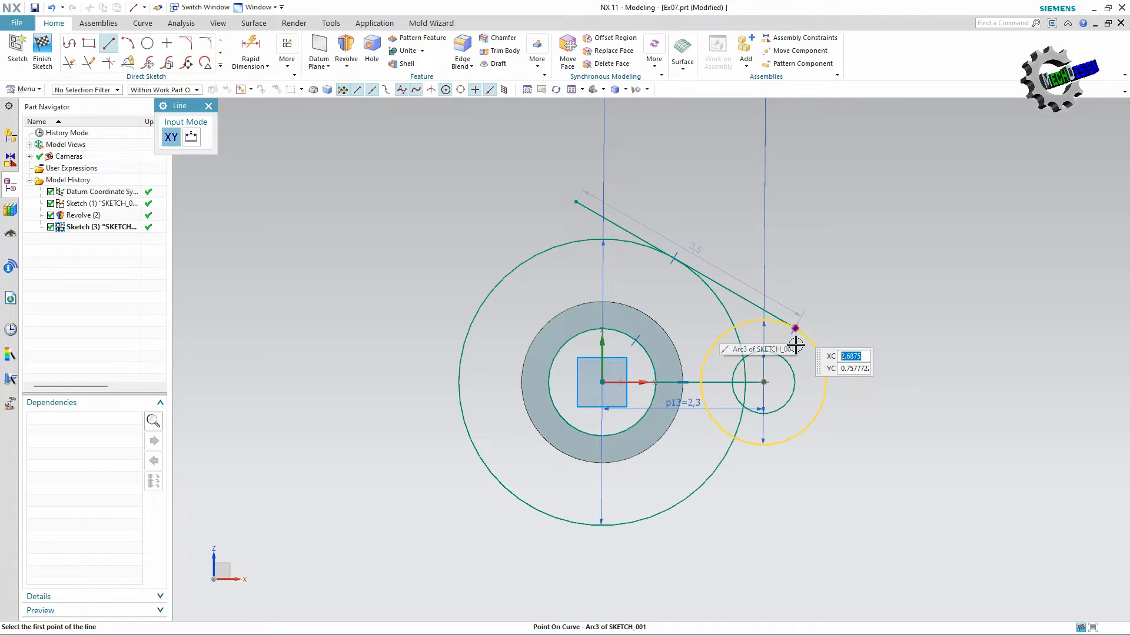
Draw a line about 2.8 long from the lower side of the 1.75 circle, tangent to it and to the diameter 4 circle.
left_click(797, 437)
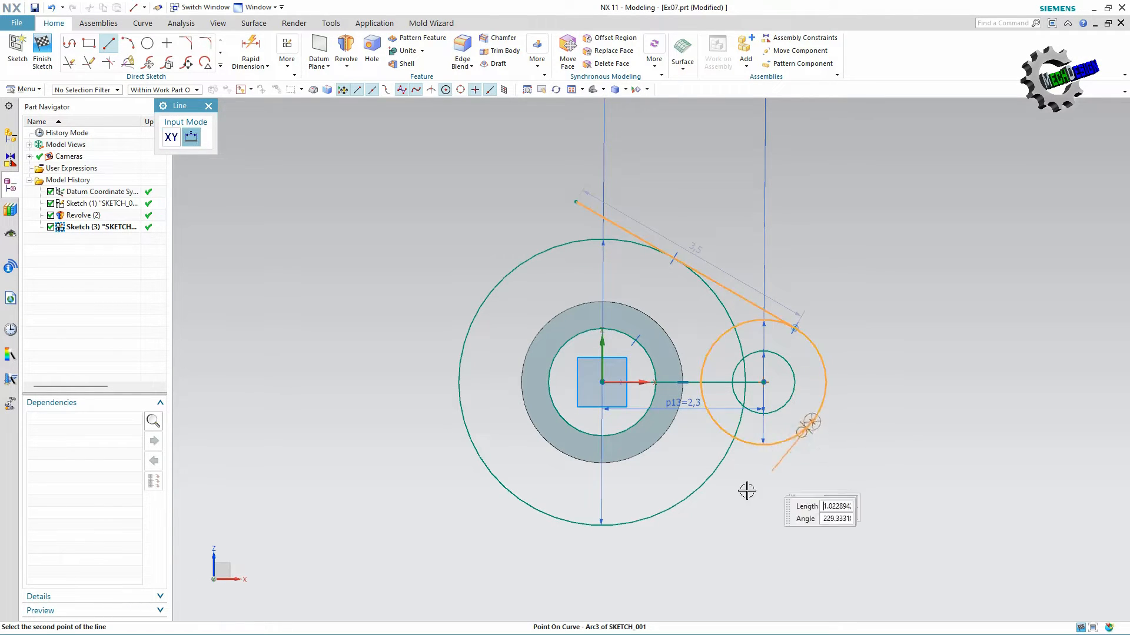
left_click(619, 538)
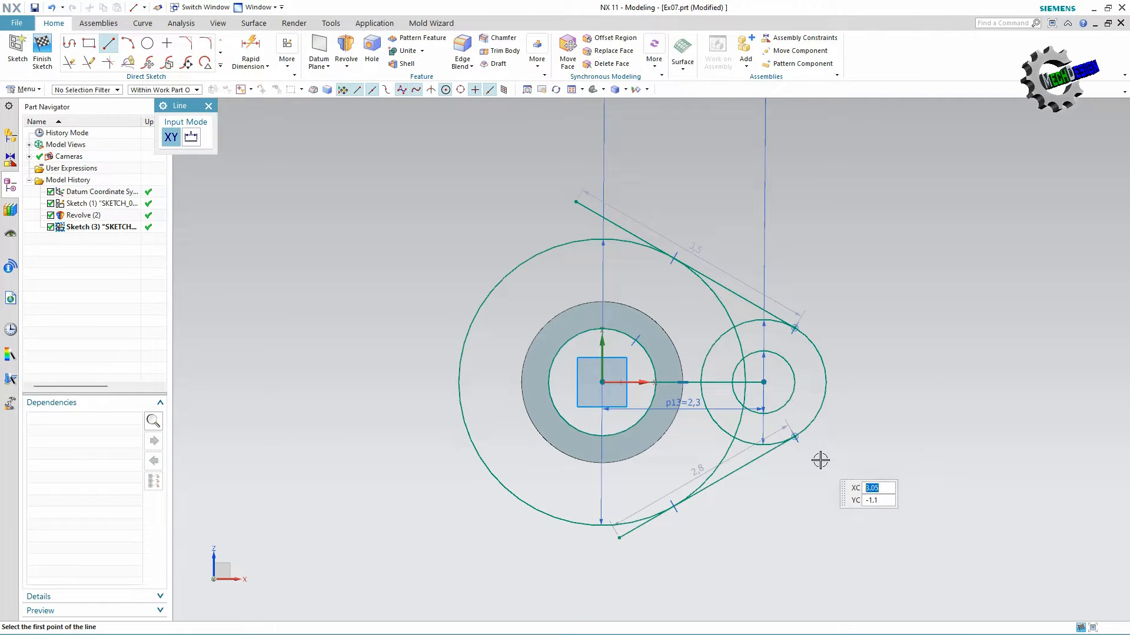
Trim away the diameter 4 circle's arc between the two tangent points and both tangent lines' ends extending beyond that circle.
scroll(820, 460, "up", 2)
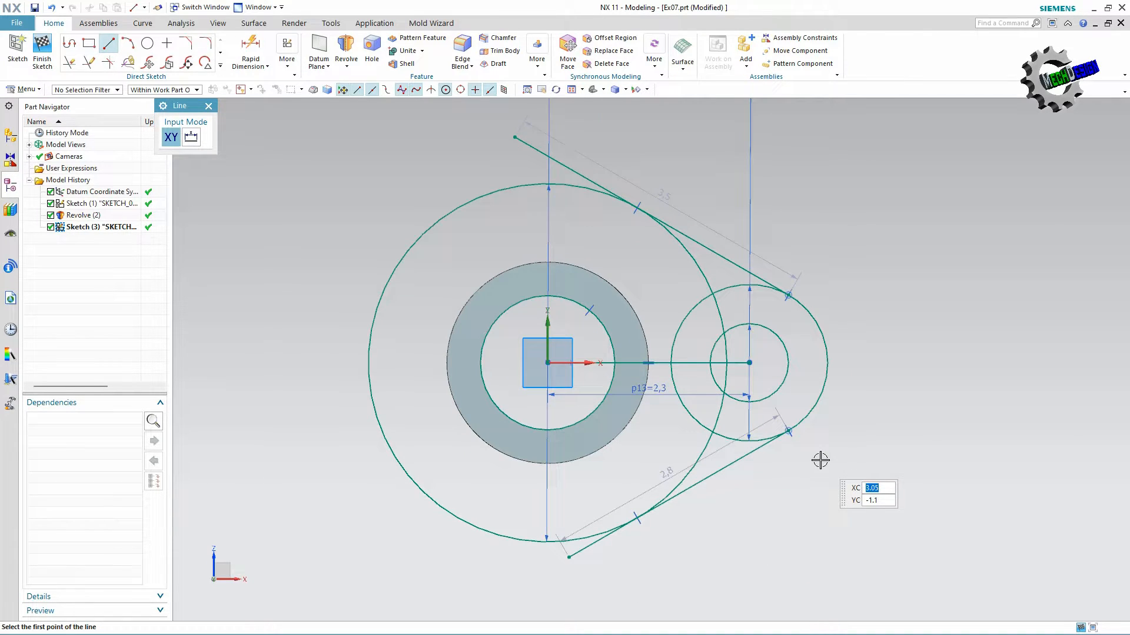
left_click(69, 62)
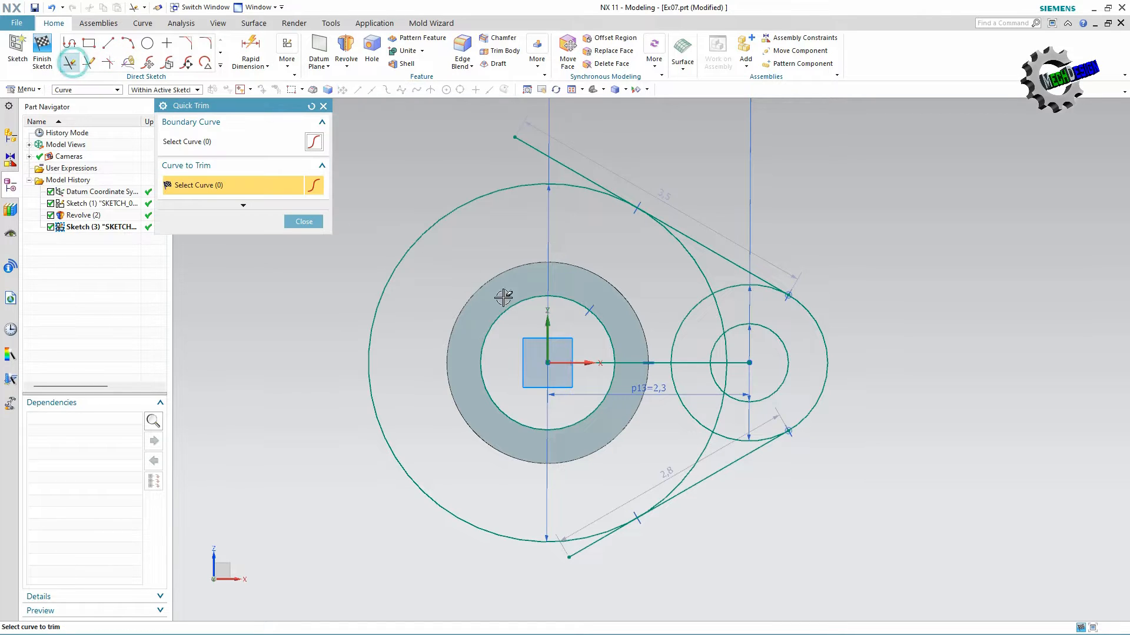
left_click(686, 249)
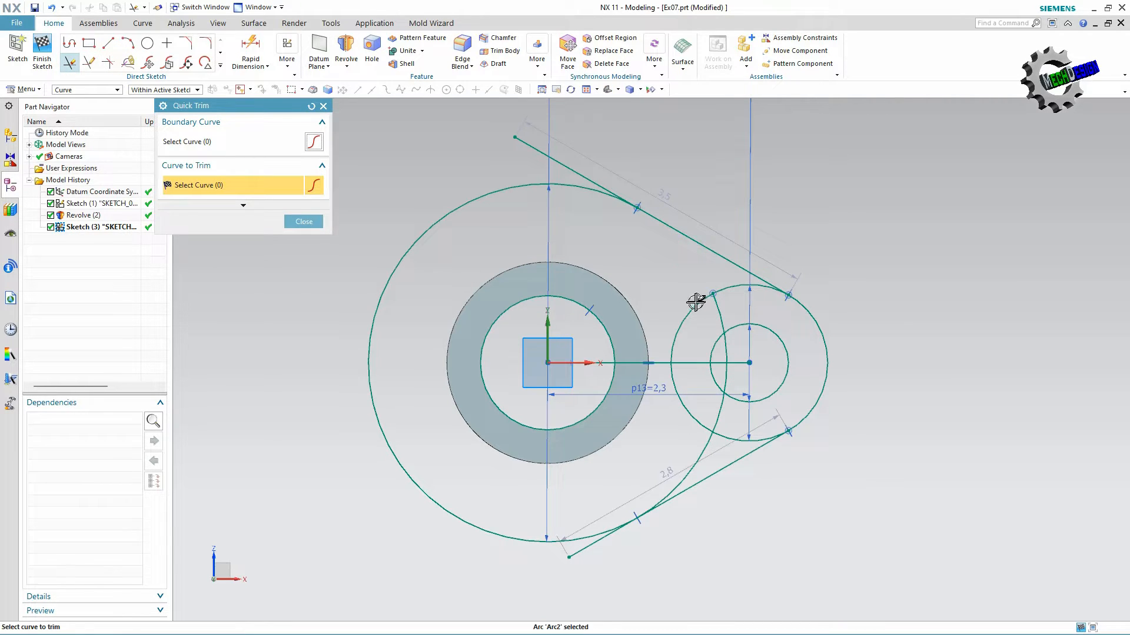
left_click(716, 311)
left_click(727, 362)
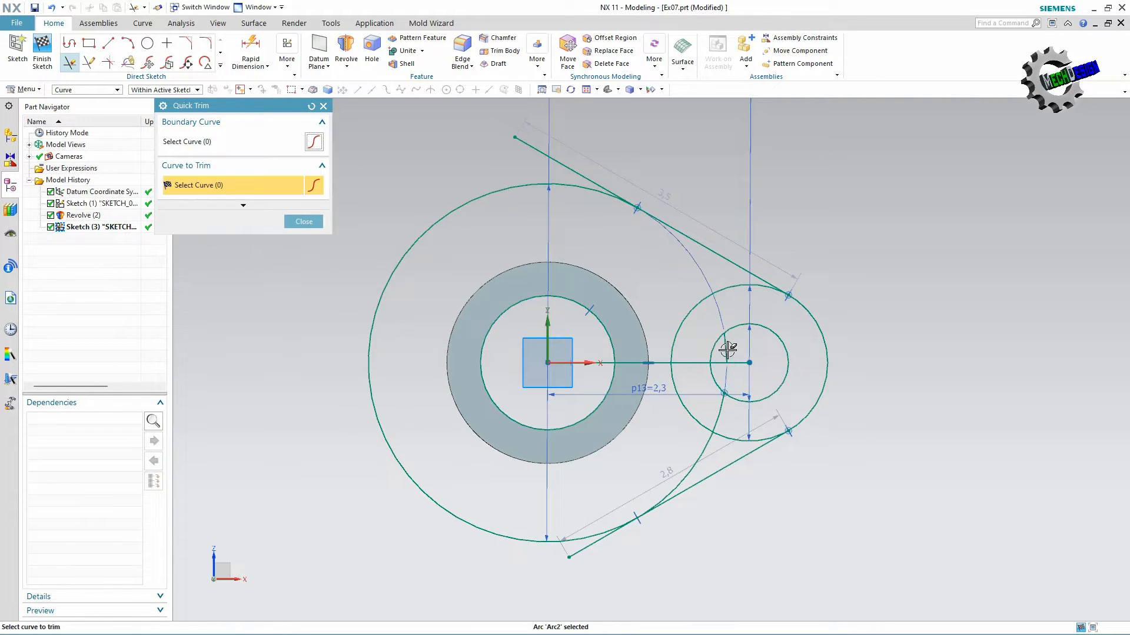
left_click(716, 420)
left_click(698, 457)
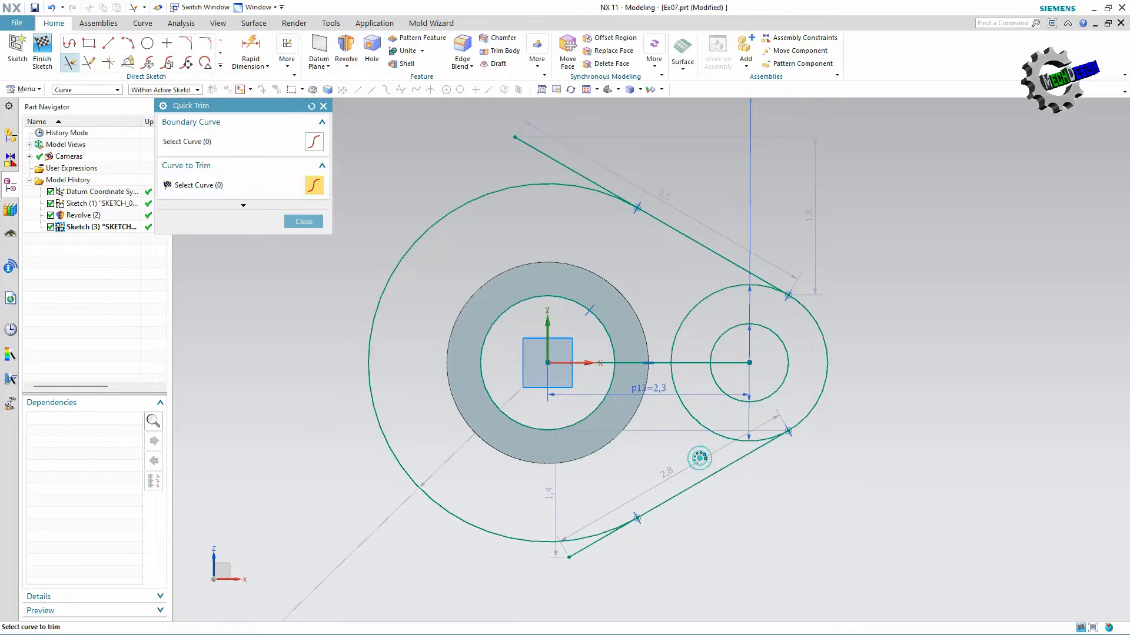
left_click(574, 550)
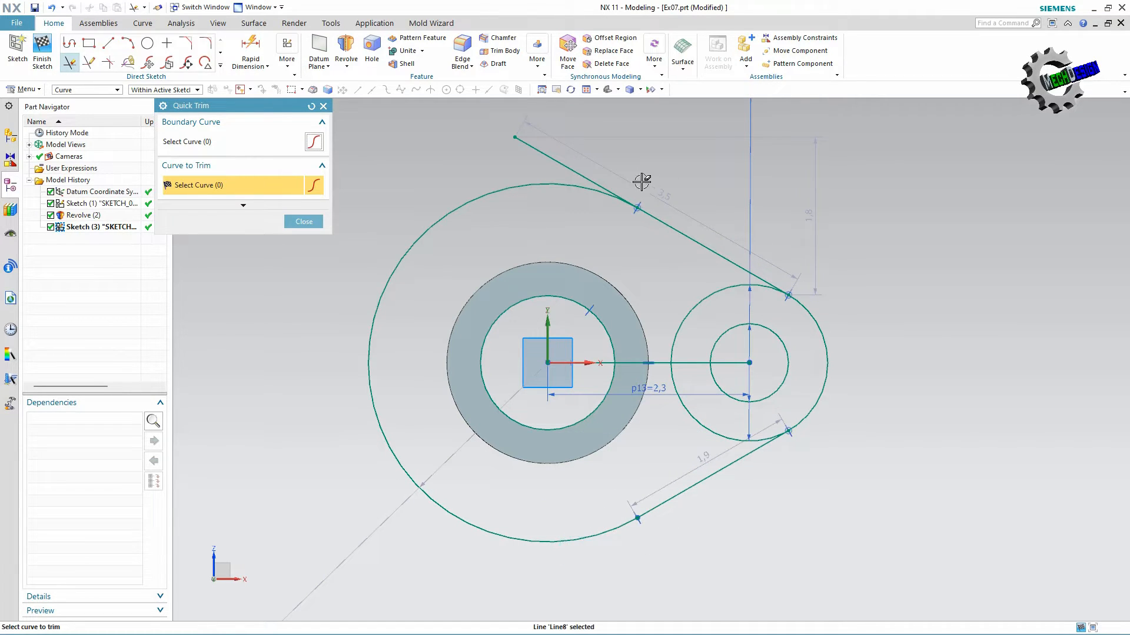
left_click(596, 175)
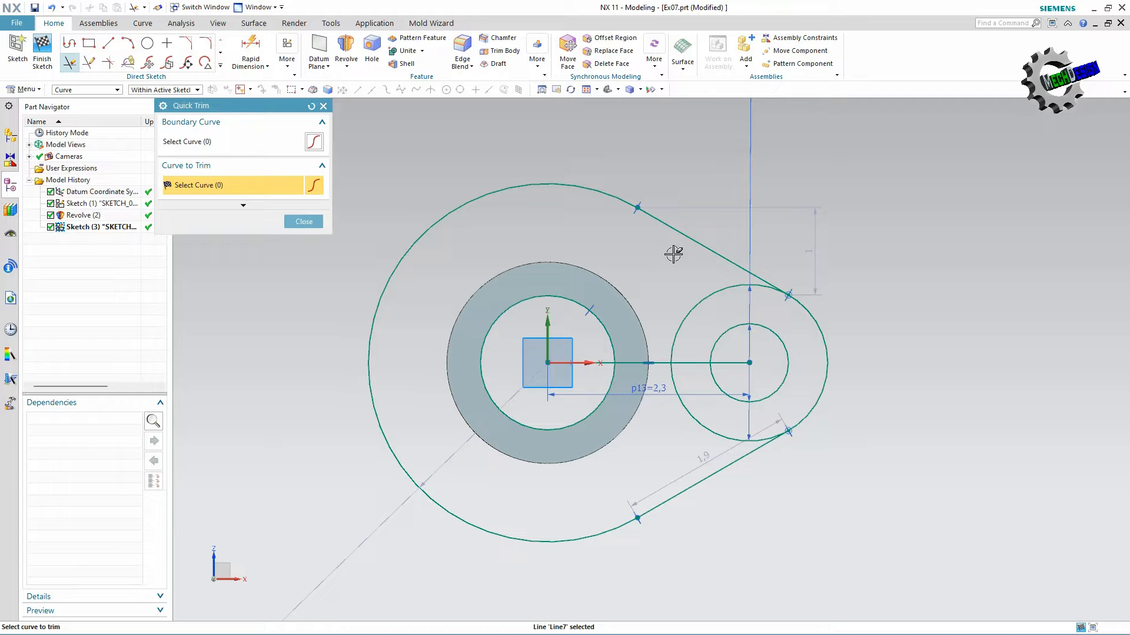
Trim away the inner arc of the 1.75 circle between the tangent lines and the horizontal line from the origin.
left_click(675, 331)
left_click(677, 399)
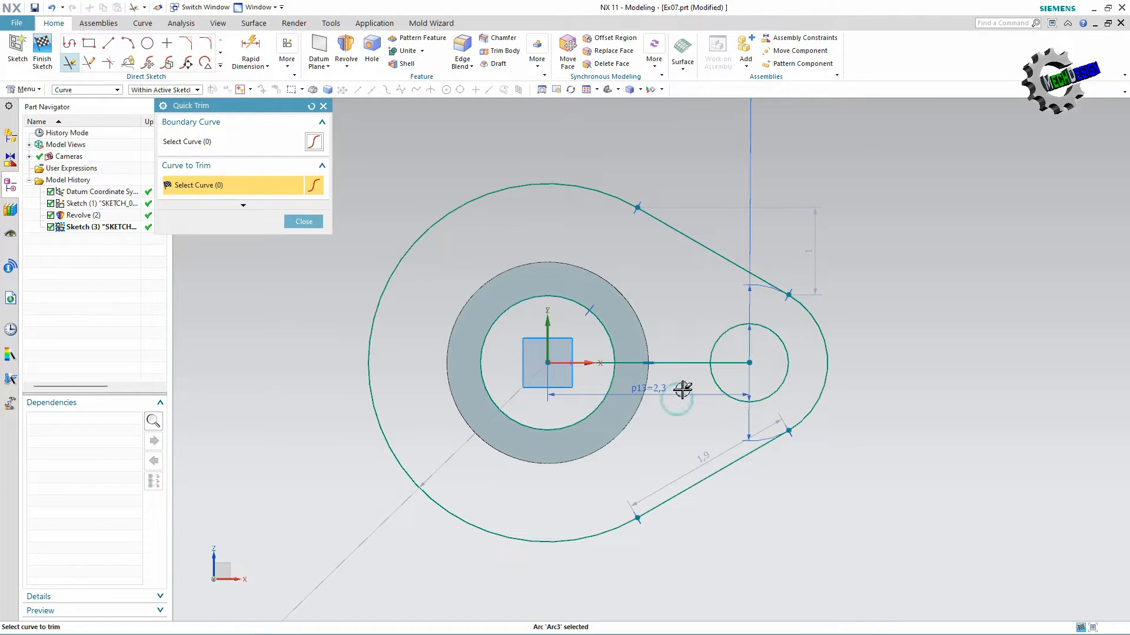
left_click(682, 363)
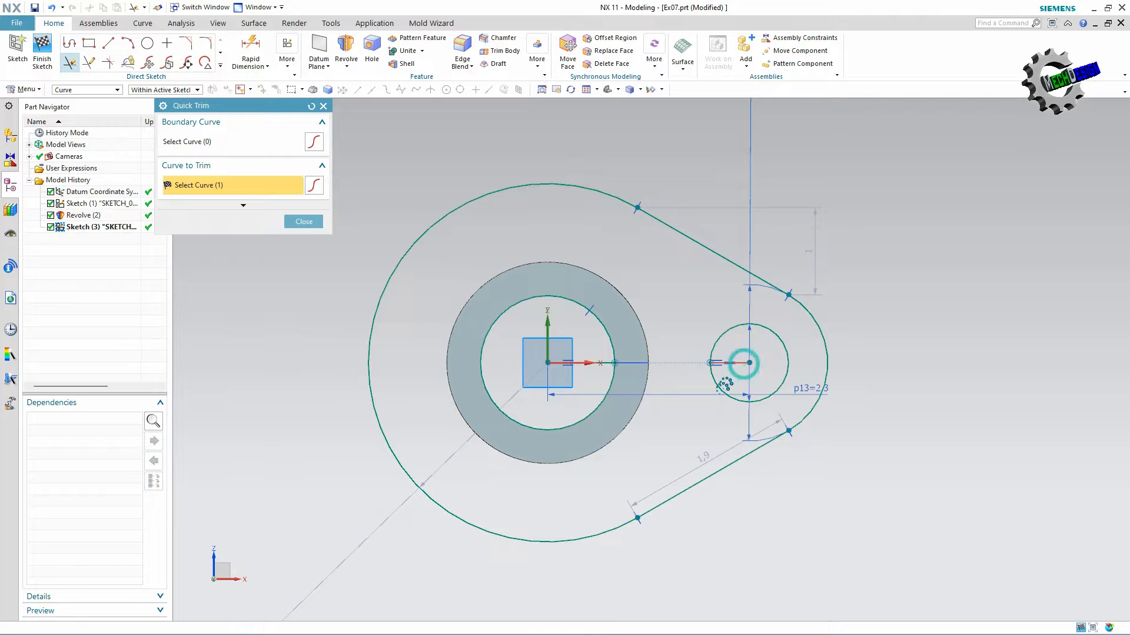
left_click(589, 362)
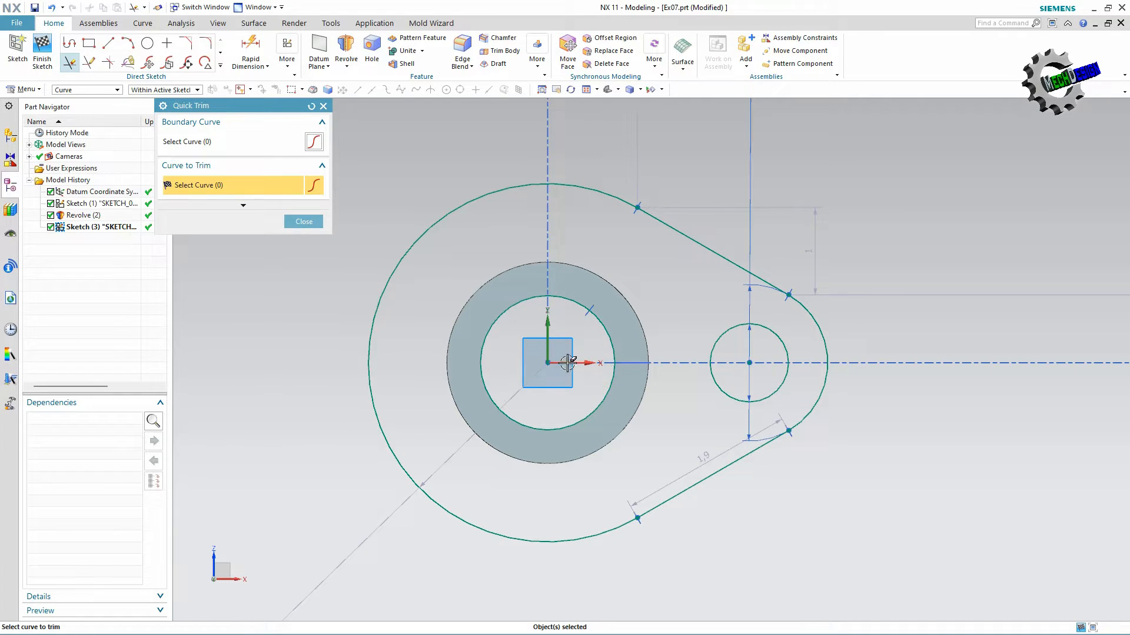
Draw a vertical line about 4.2 long upward from the sketch origin and extend it down to the diameter 4 arc.
scroll(787, 374, "down", 3)
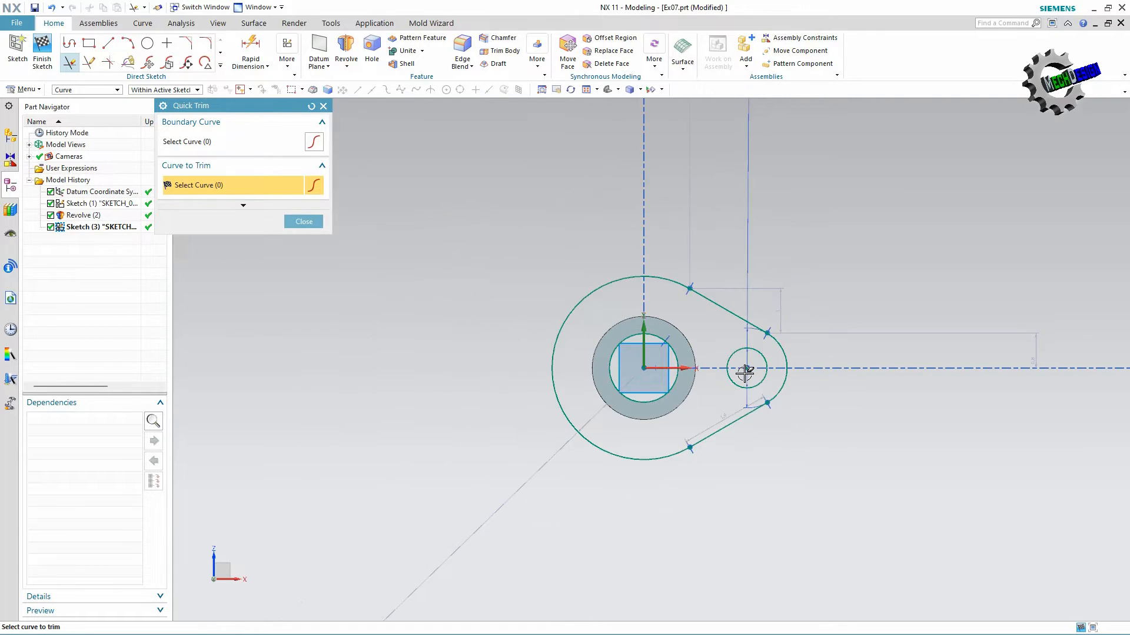
left_click(108, 45)
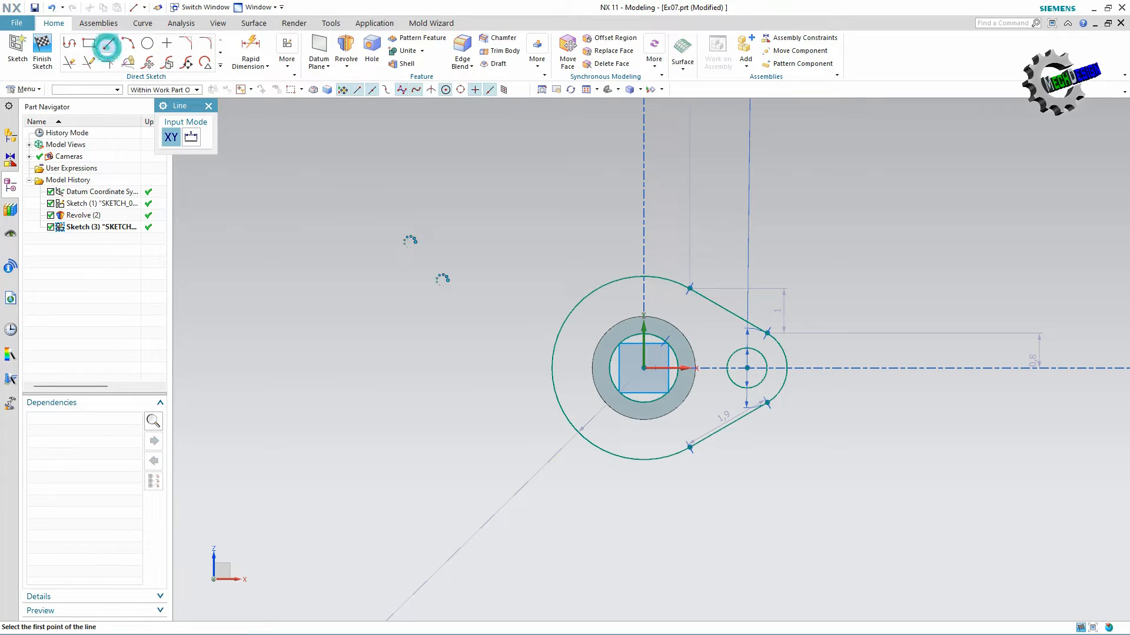
left_click(643, 367)
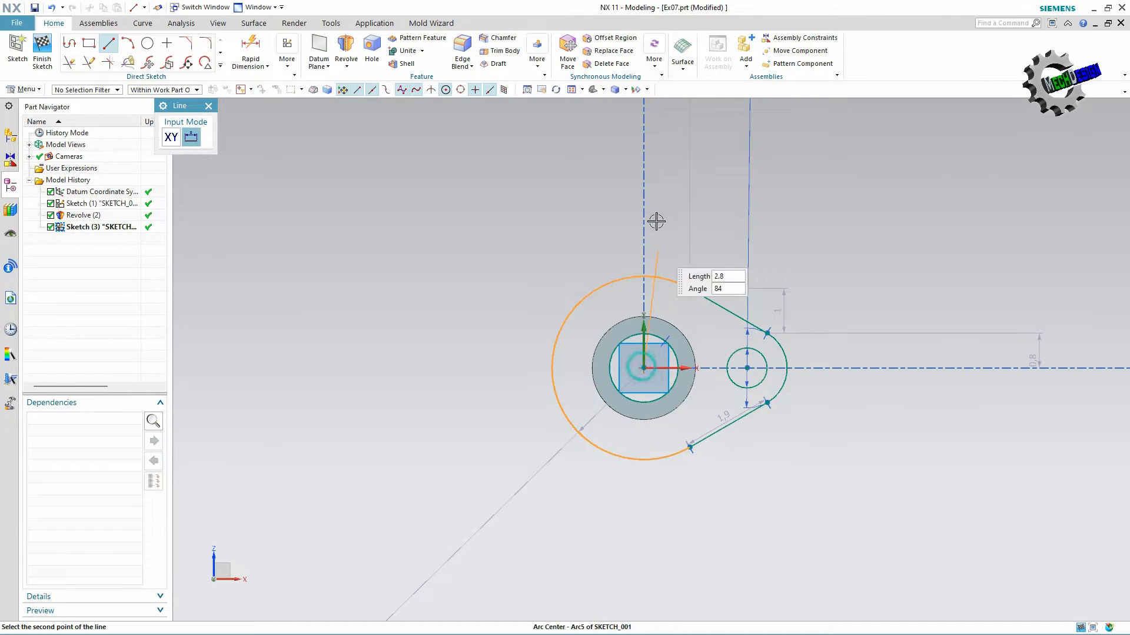
left_click(643, 175)
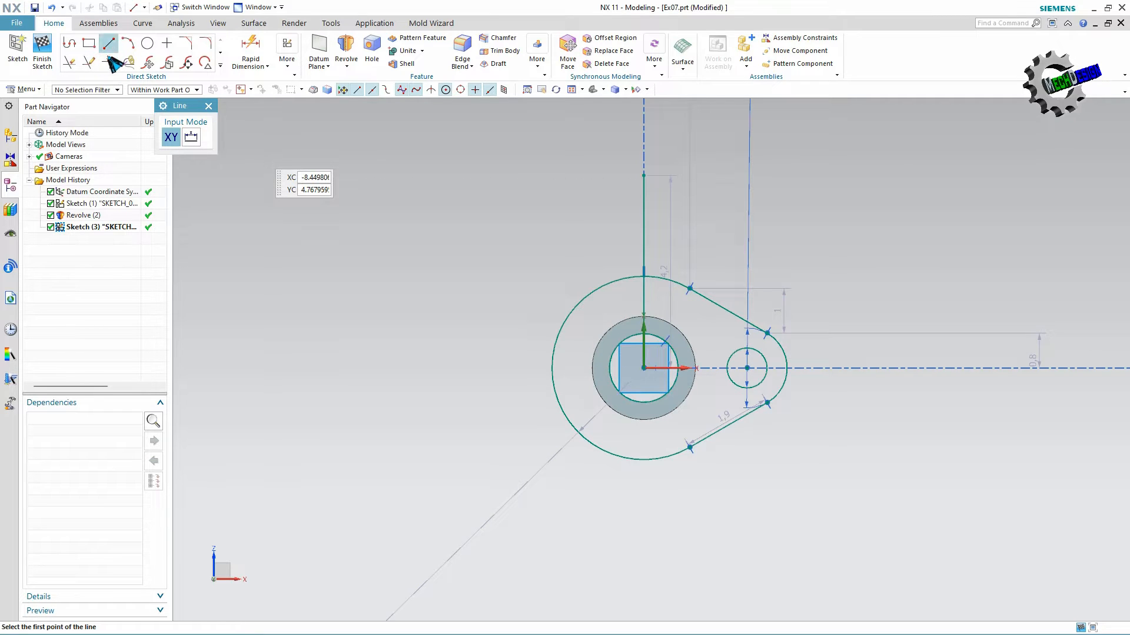
left_click(89, 63)
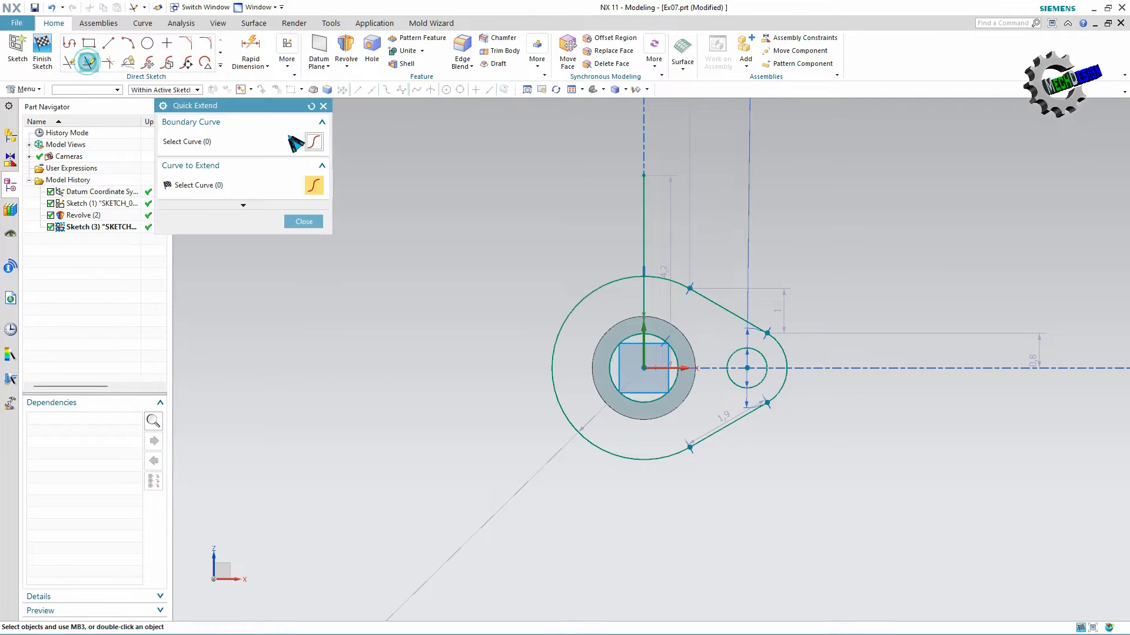
left_click(645, 296)
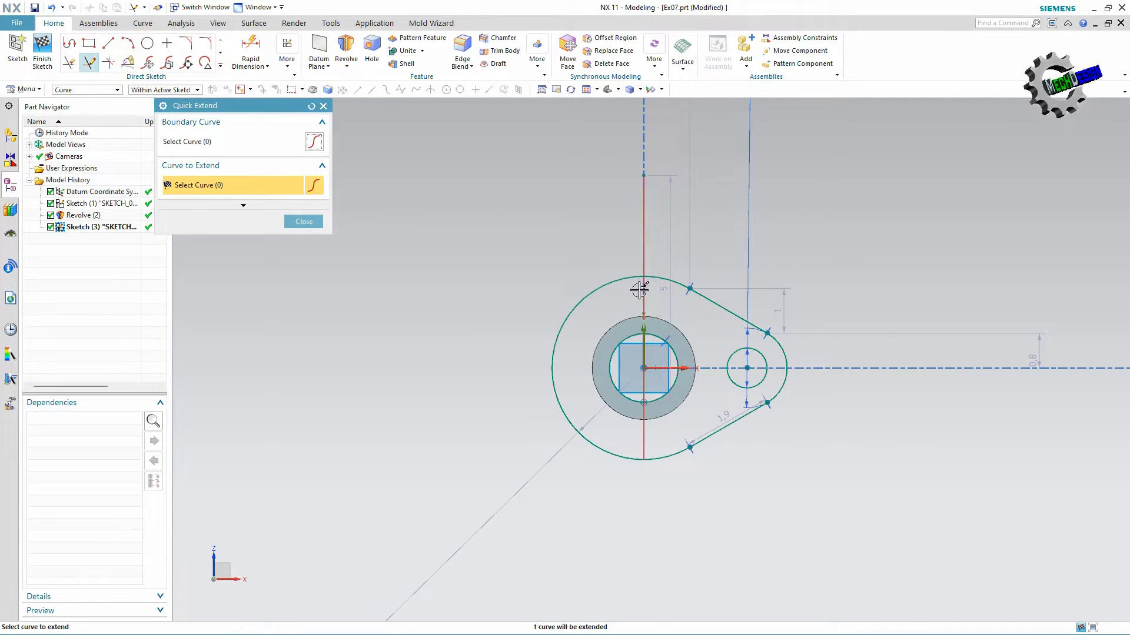
left_click(639, 290)
Trim away the halves of the diameter 4 arc and the hub bore circle on the negative X side of the vertical line.
left_click(70, 62)
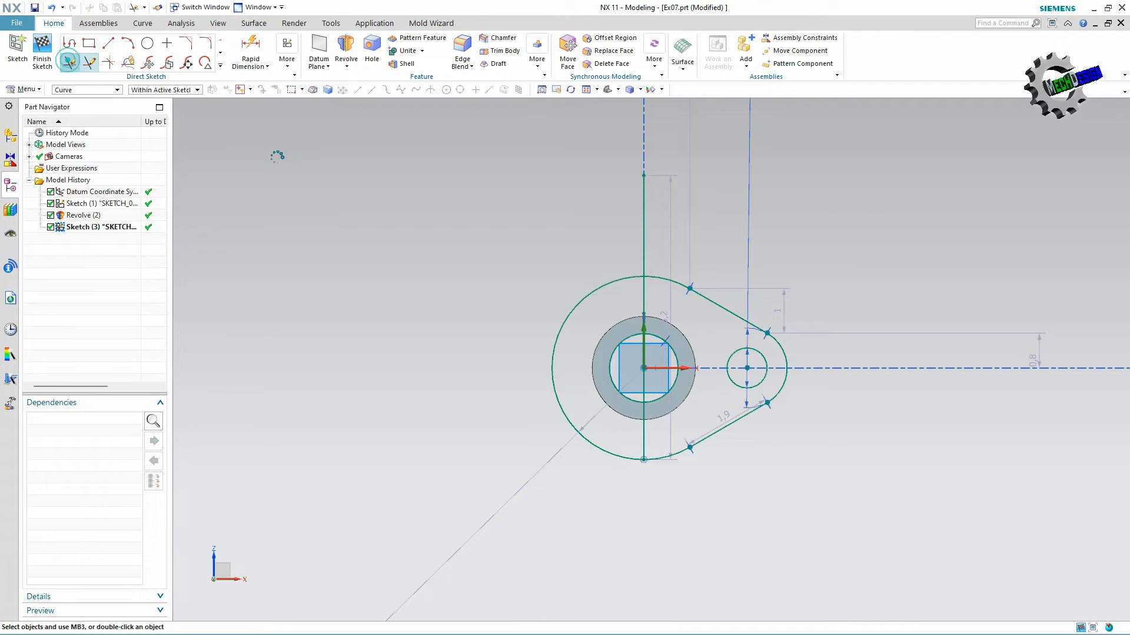
left_click(603, 293)
left_click(608, 372)
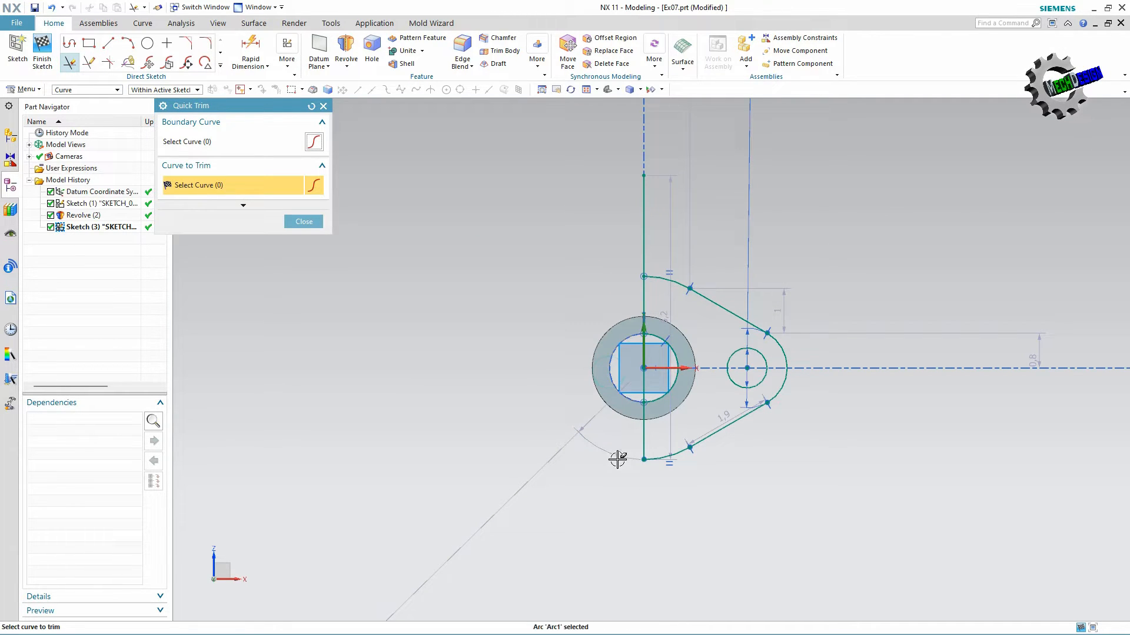
left_click(306, 224)
Mirror the five outer half-flange curves and the 0.875 hole circle about the vertical line, and finish the sketch.
left_click(220, 65)
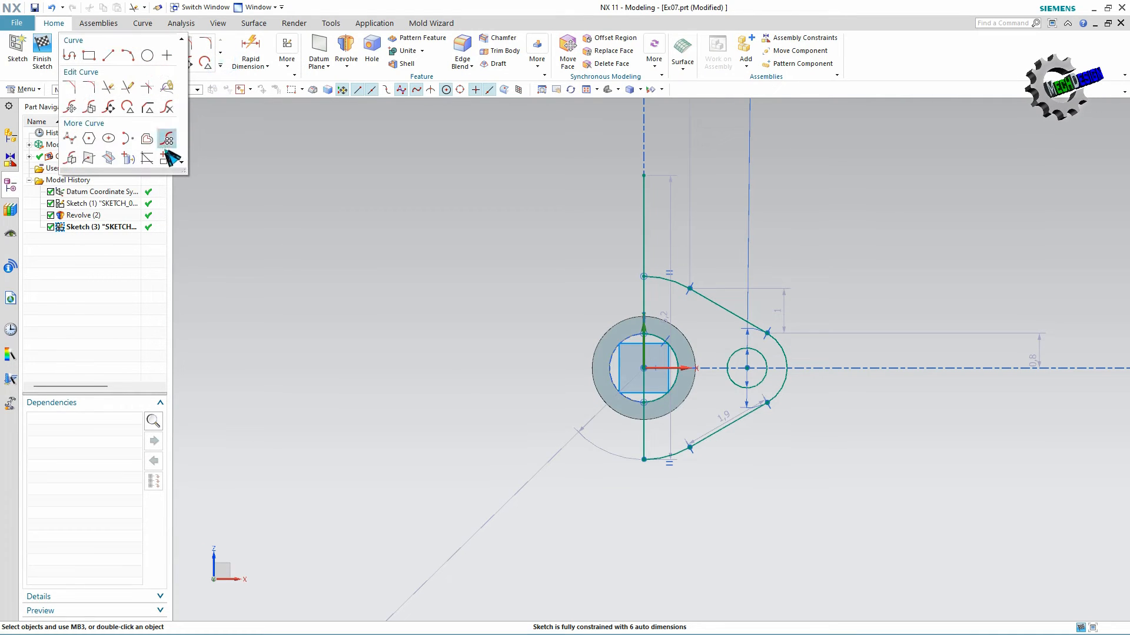
left_click(72, 159)
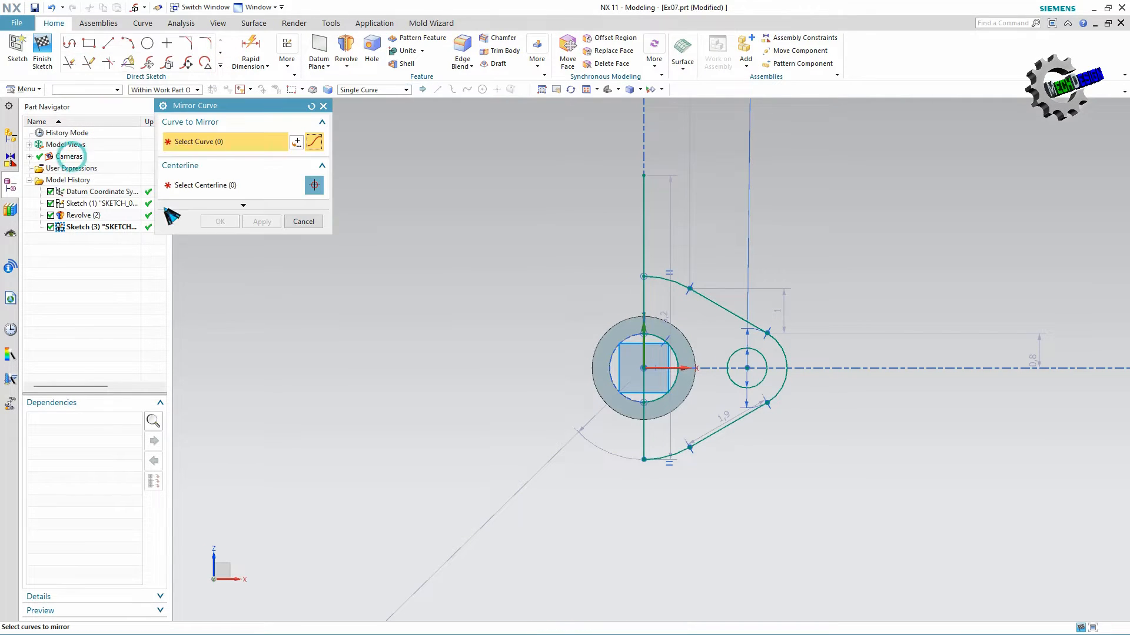
left_click(674, 283)
left_click(723, 303)
left_click(784, 383)
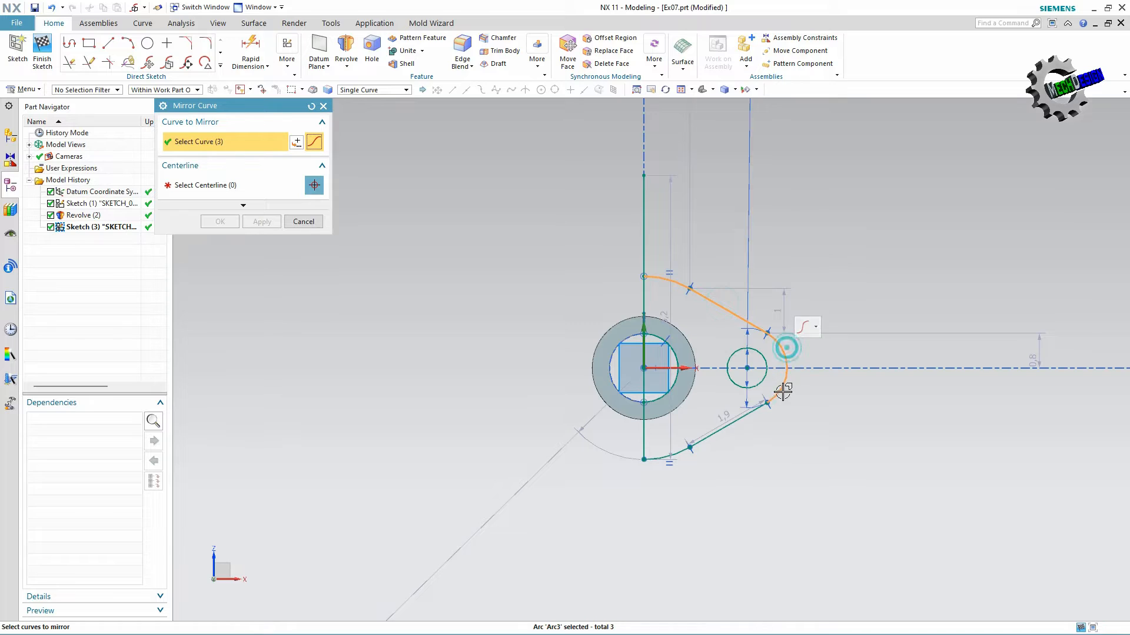
left_click(760, 411)
left_click(669, 459)
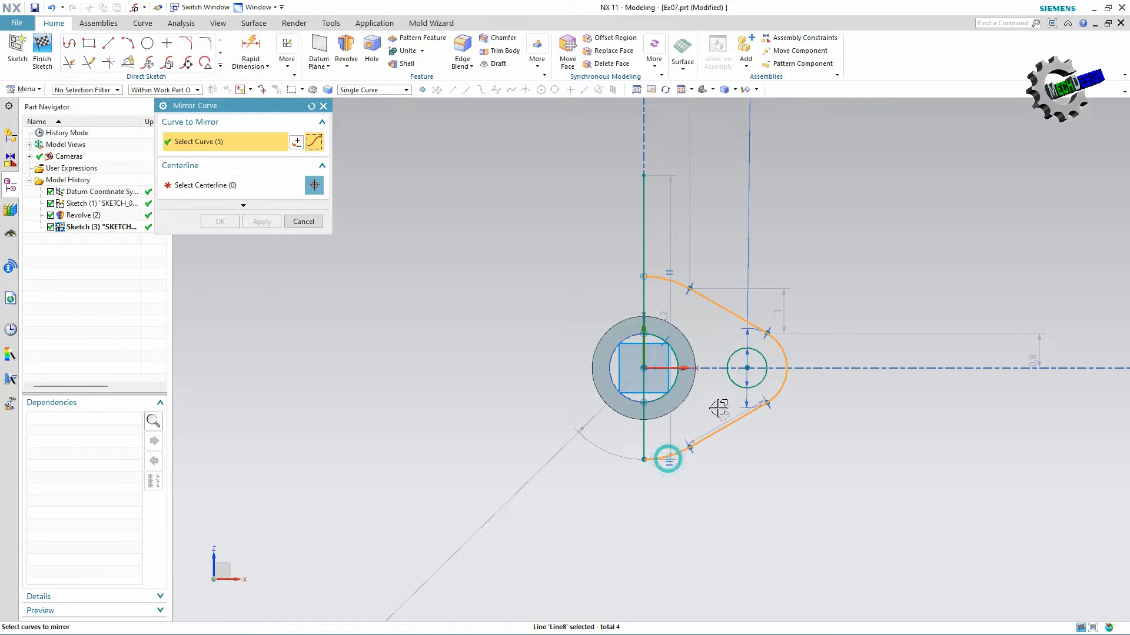
left_click(730, 379)
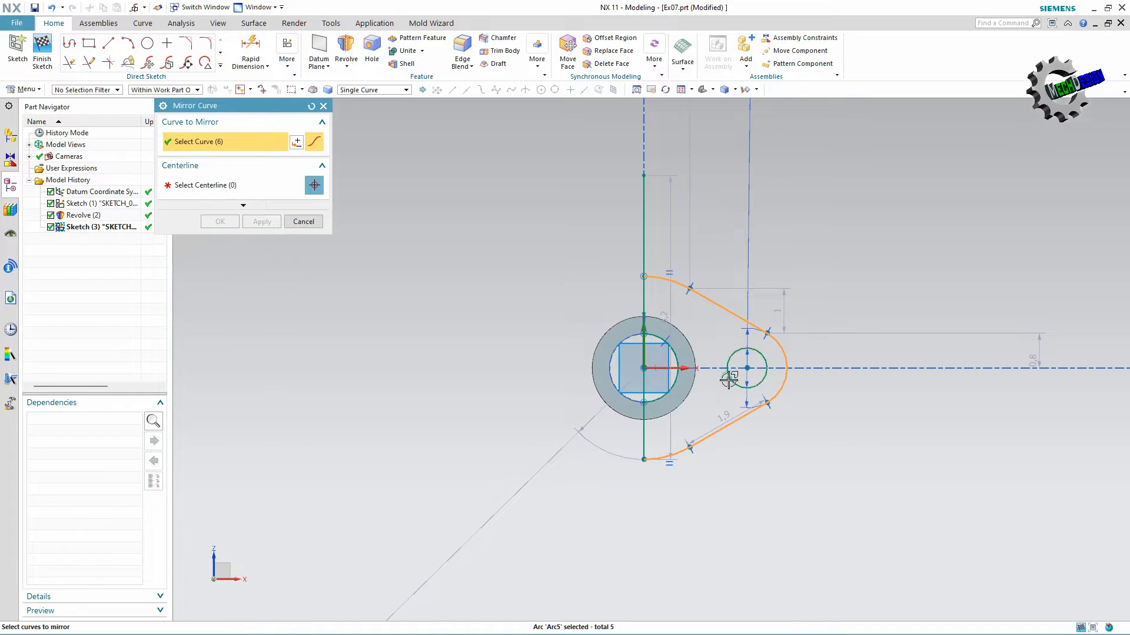
left_click(240, 185)
left_click(648, 290)
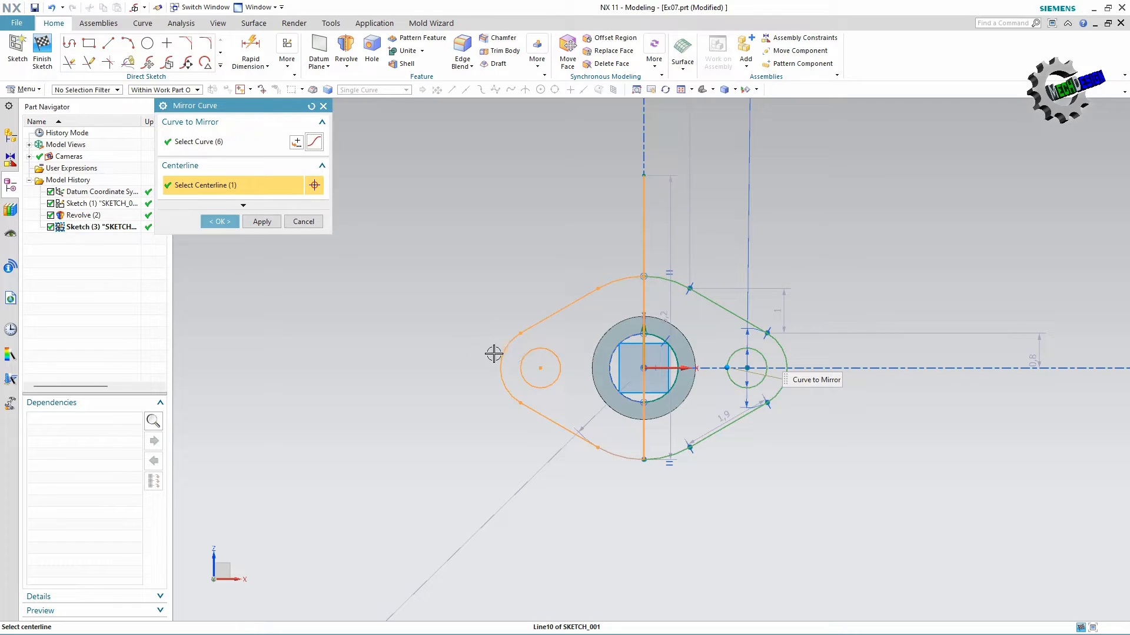
left_click(219, 222)
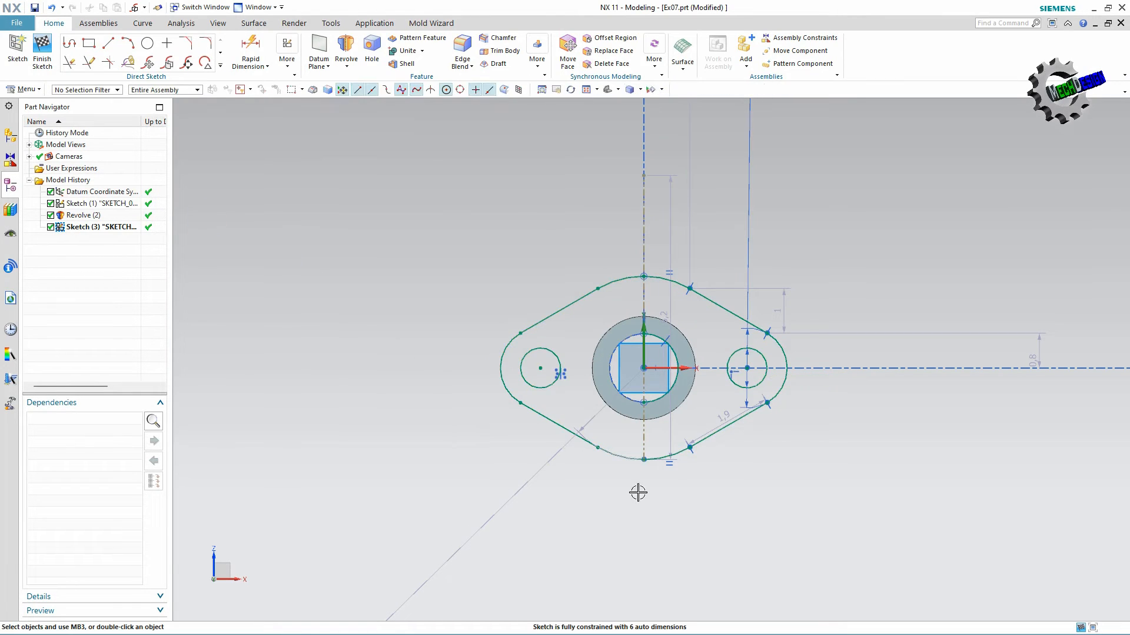
left_click(48, 52)
mouse_move(507, 280)
middle_mouse_down()
mouse_move(529, 260)
mouse_move(580, 287)
middle_mouse_up()
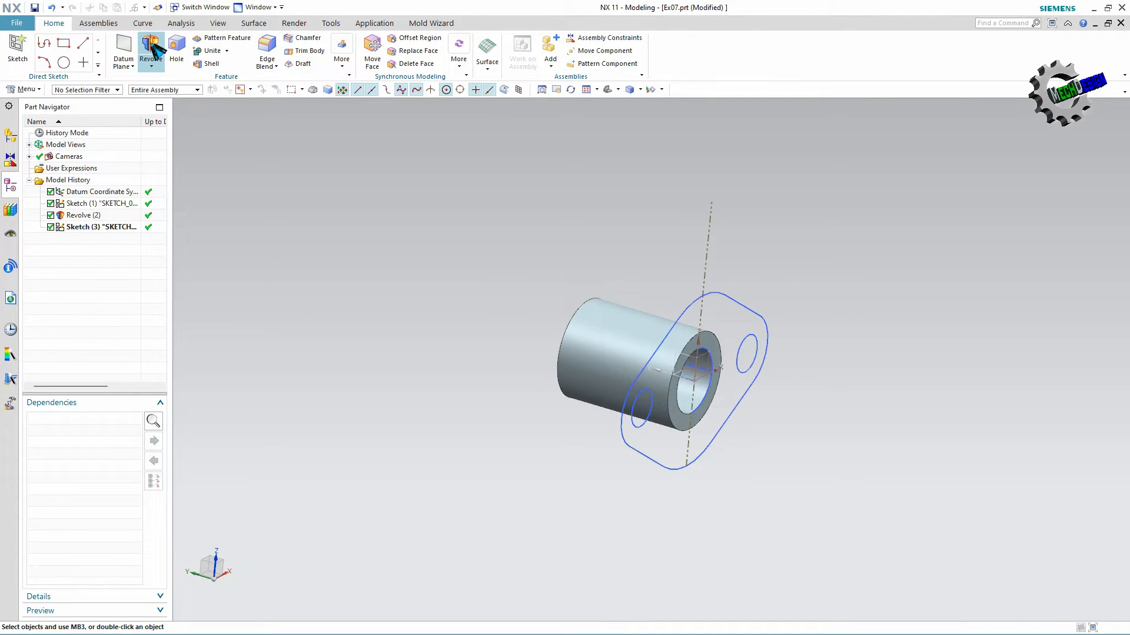
left_click(152, 67)
left_click(162, 82)
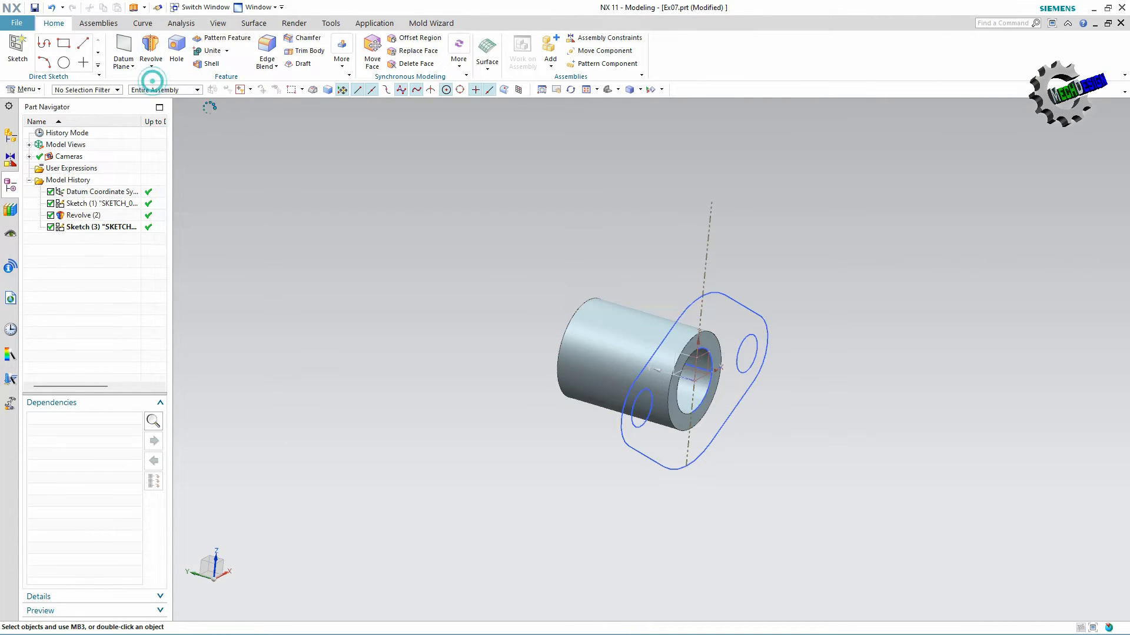
left_click(740, 300)
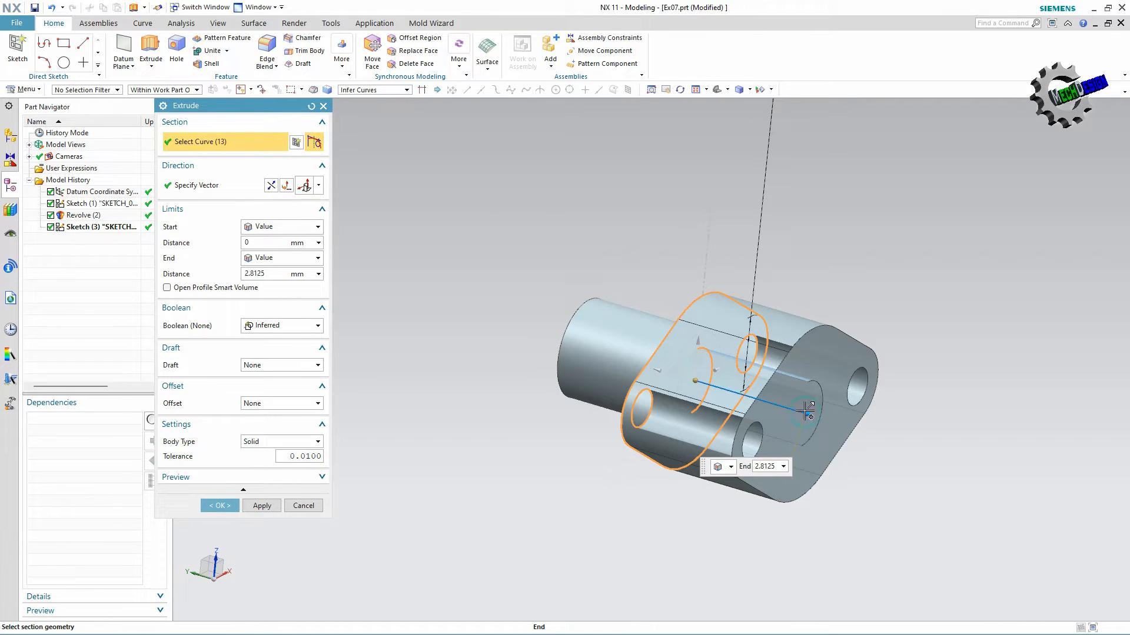
left_click_drag(806, 410, 683, 352)
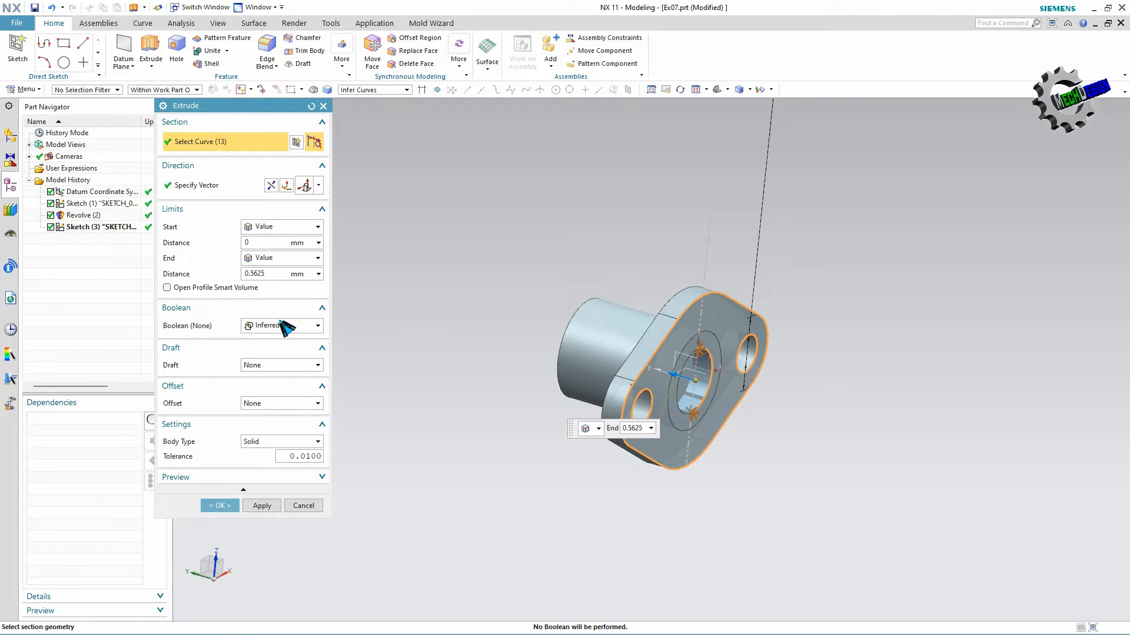
left_click(278, 326)
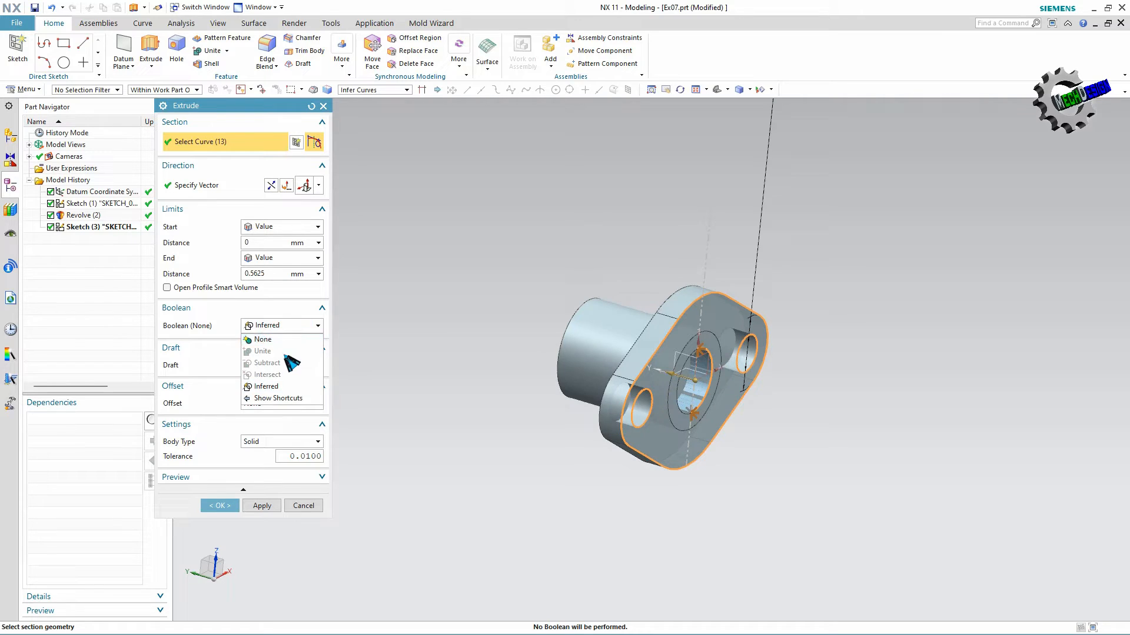
left_click(277, 326)
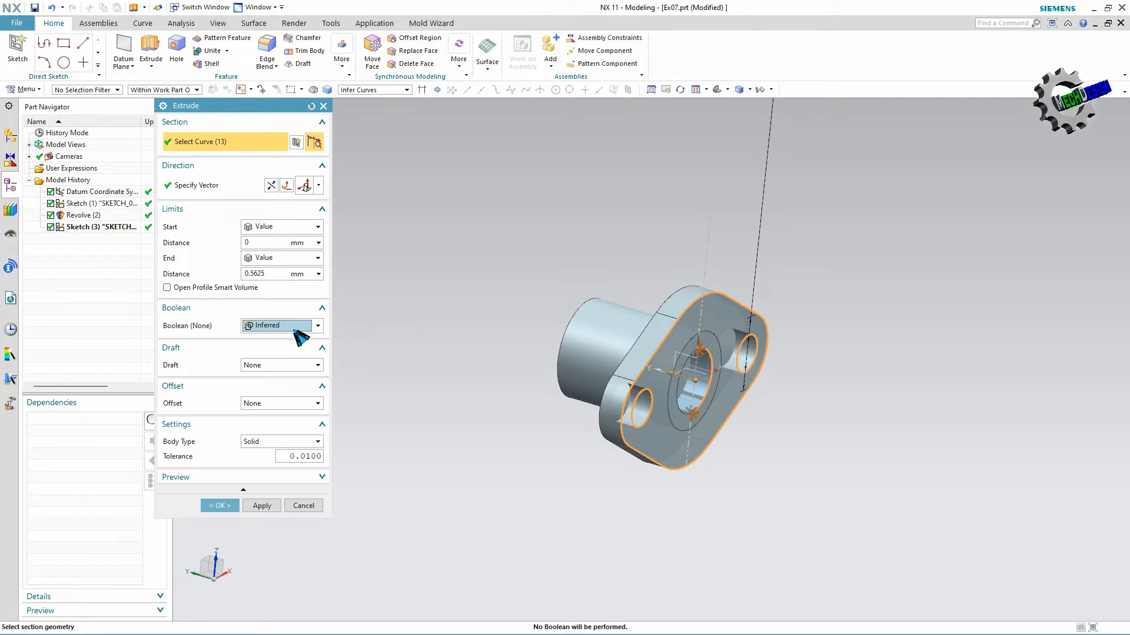
left_click(292, 327)
left_click(289, 327)
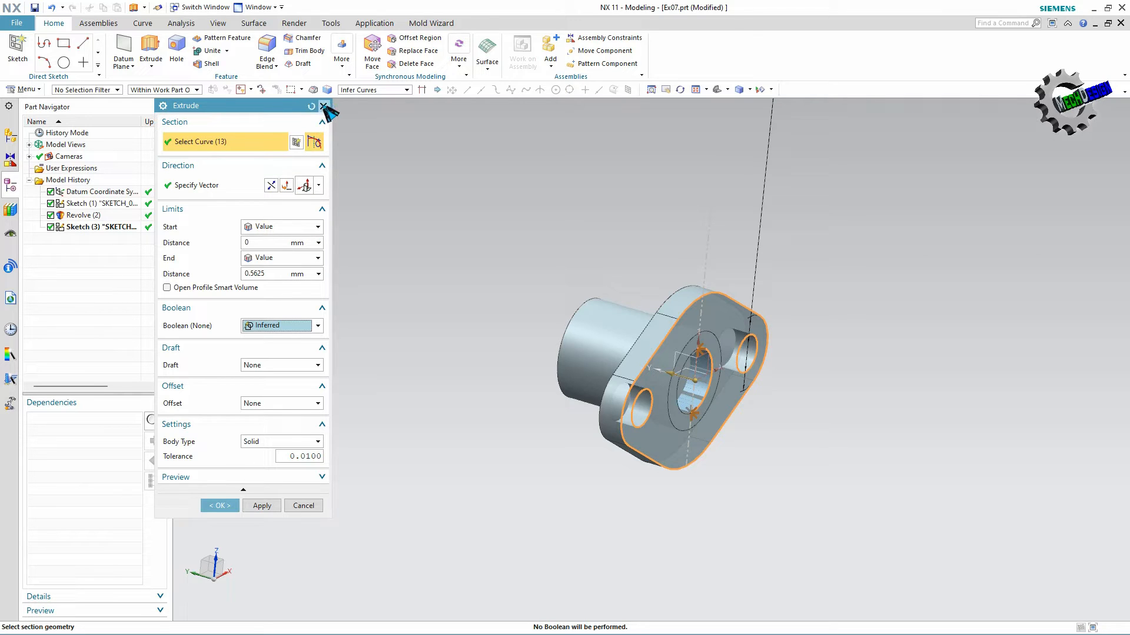
left_click(323, 106)
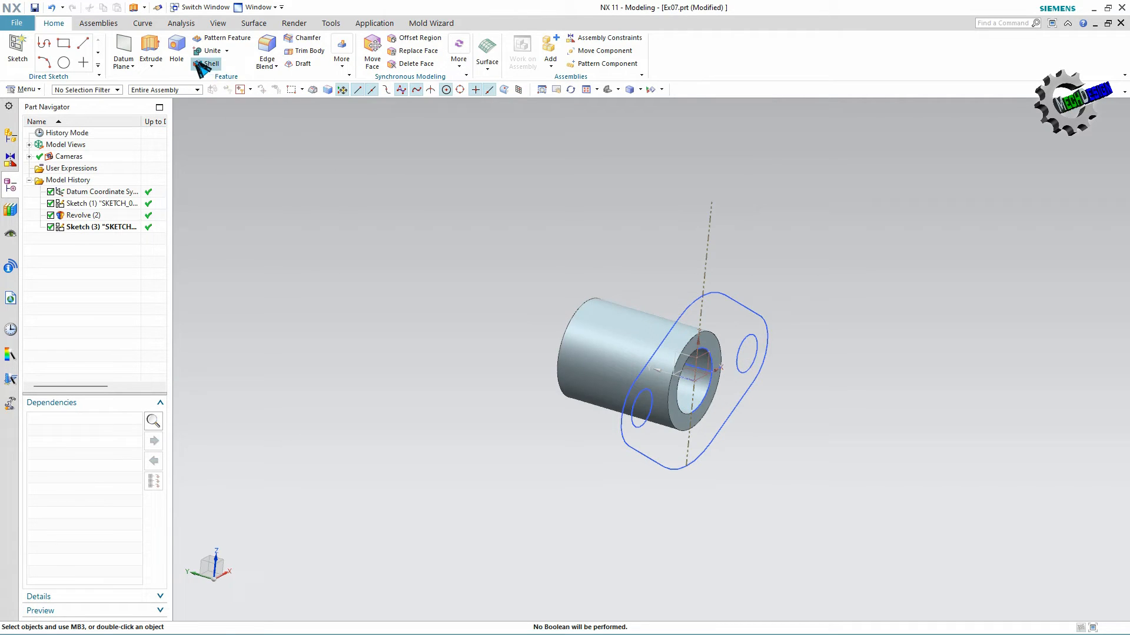
left_click(151, 50)
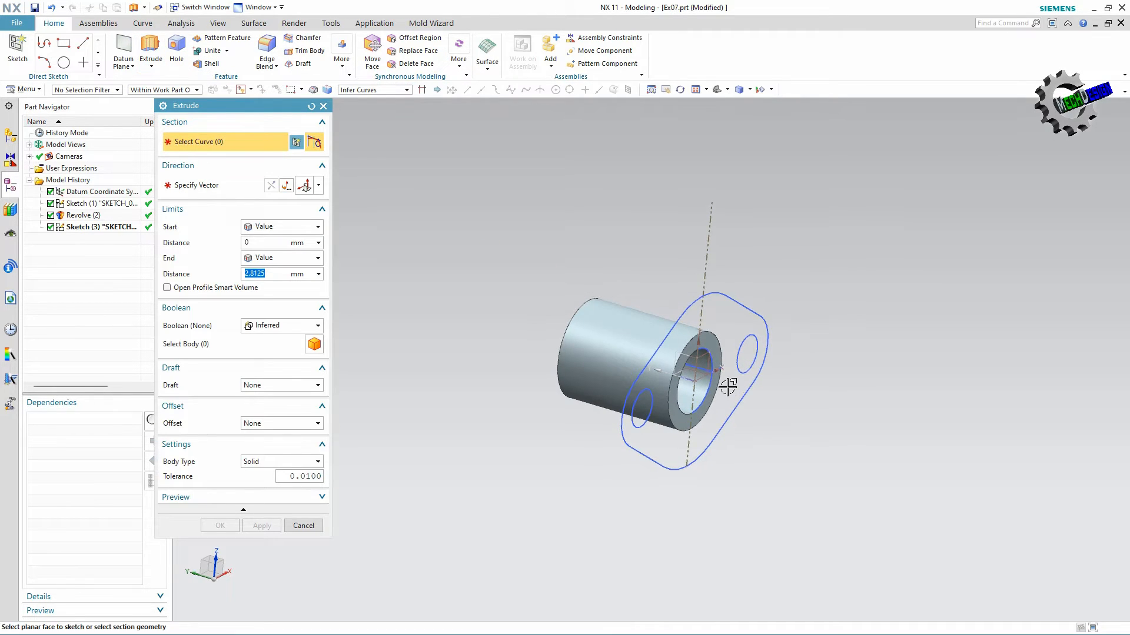
middle_click_drag(728, 386, 677, 357)
scroll(677, 357, "up", 4)
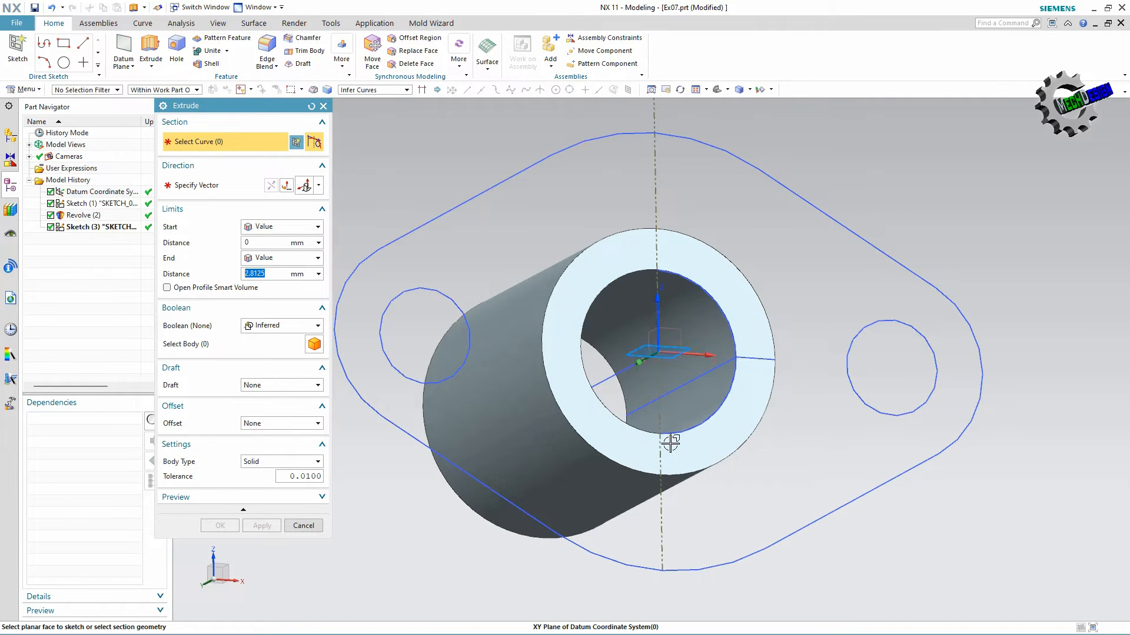
left_click(301, 526)
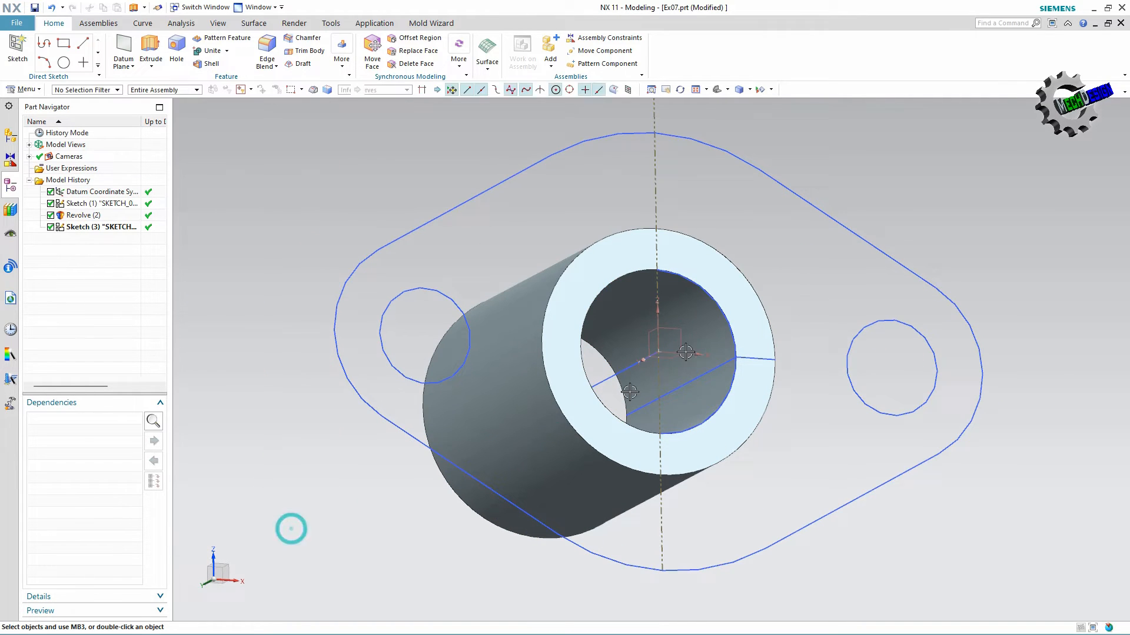
Edit the flange sketch's mirror to include the remaining half arc of the hub bore, and finish the sketch.
double_click(816, 213)
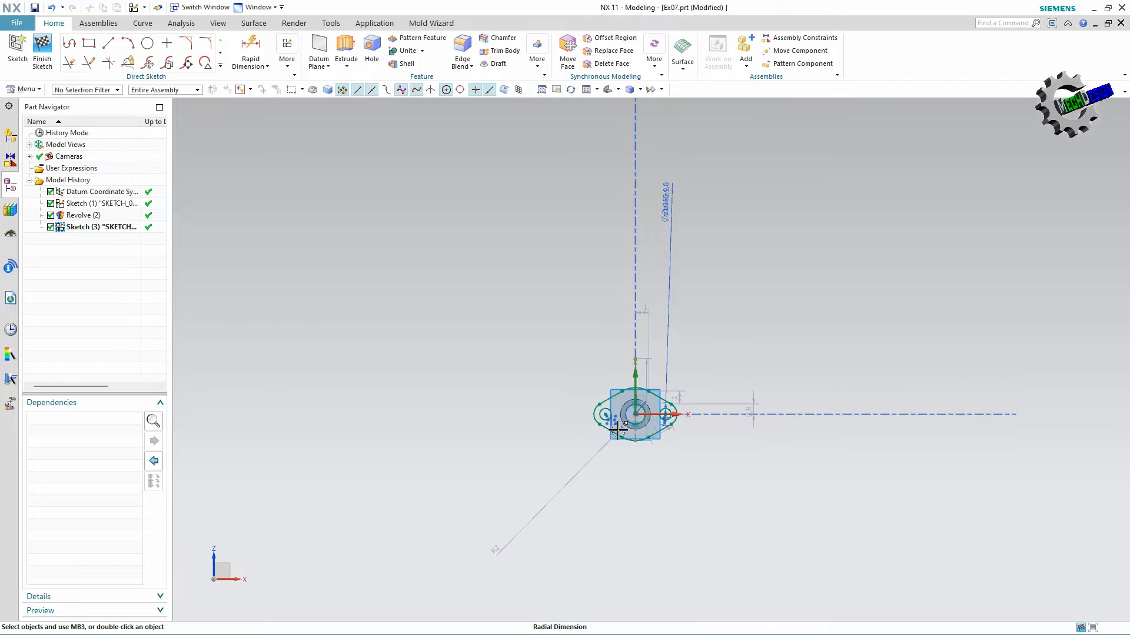
scroll(647, 419, "up", 2)
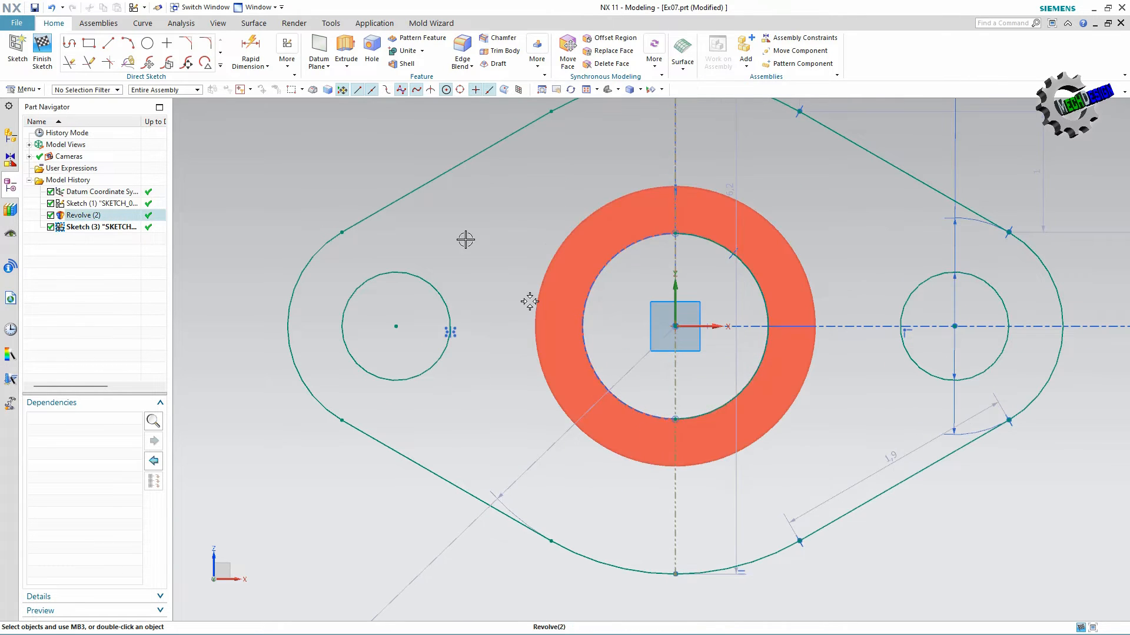
double_click(457, 333)
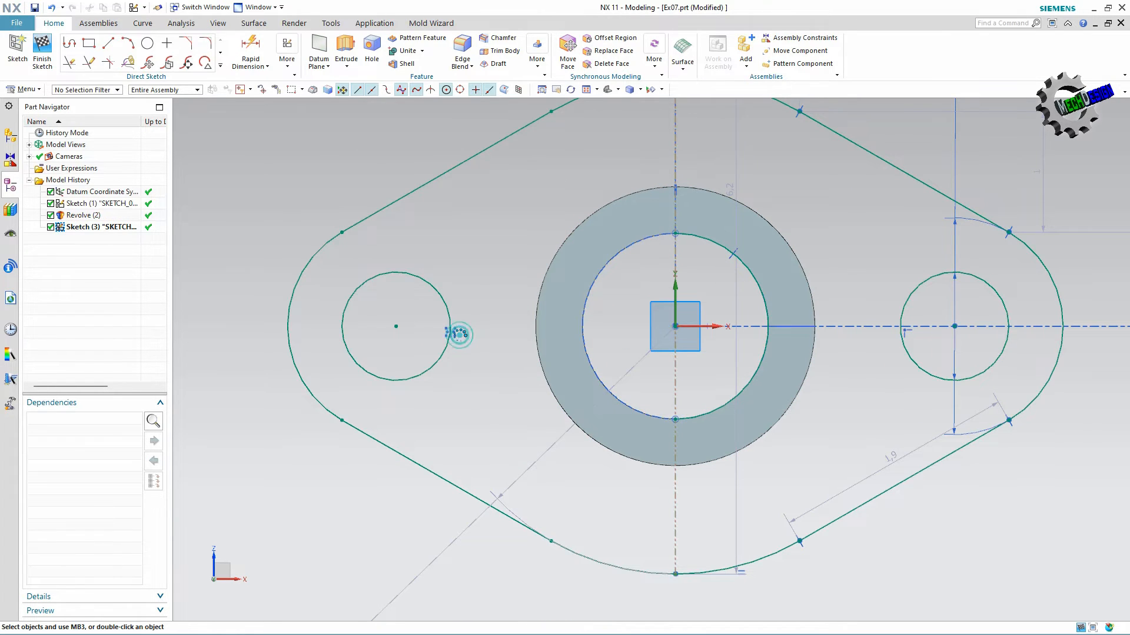
left_click(223, 184)
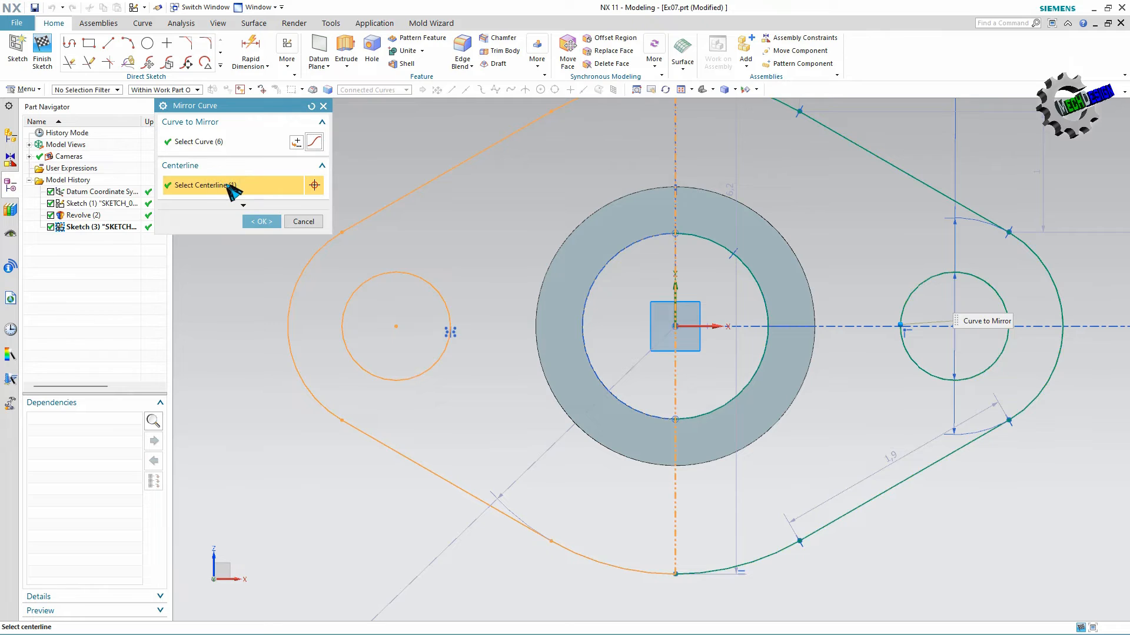
left_click(220, 141)
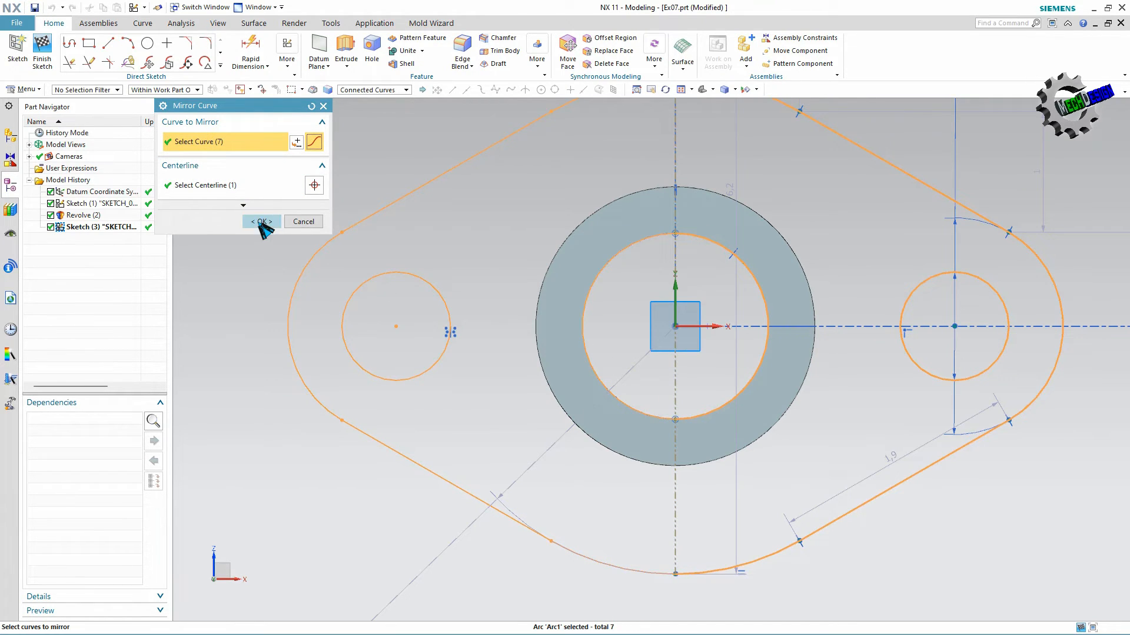
left_click(262, 221)
left_click(41, 50)
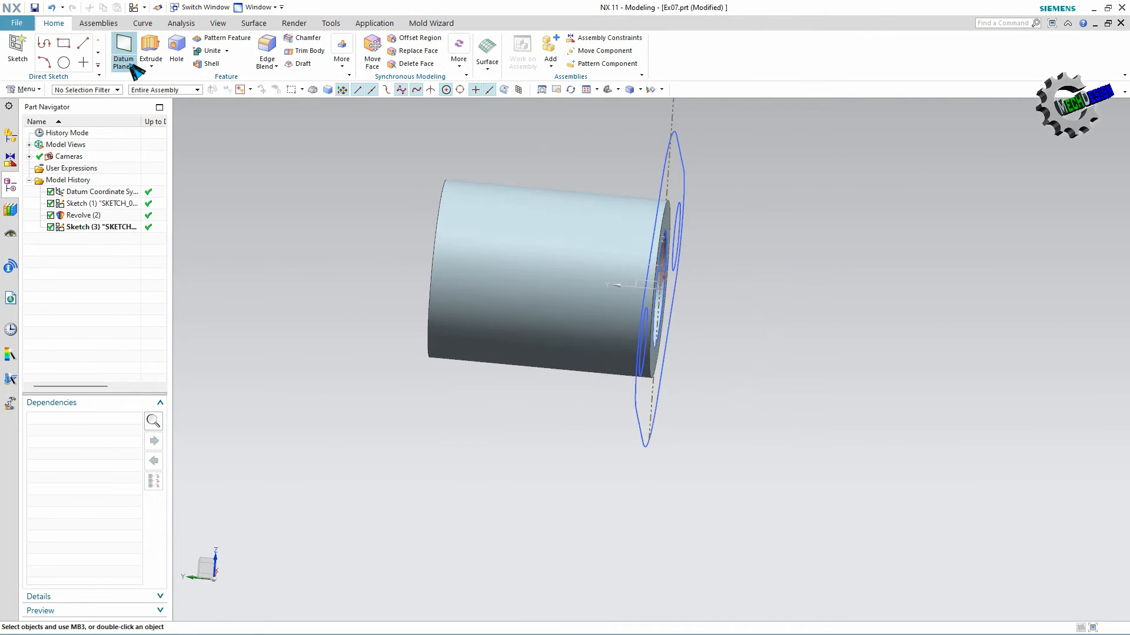
Extrude the flange sketch 0.5625 mm back along the hub, reversing the direction and uniting it with the hub body.
left_click(151, 52)
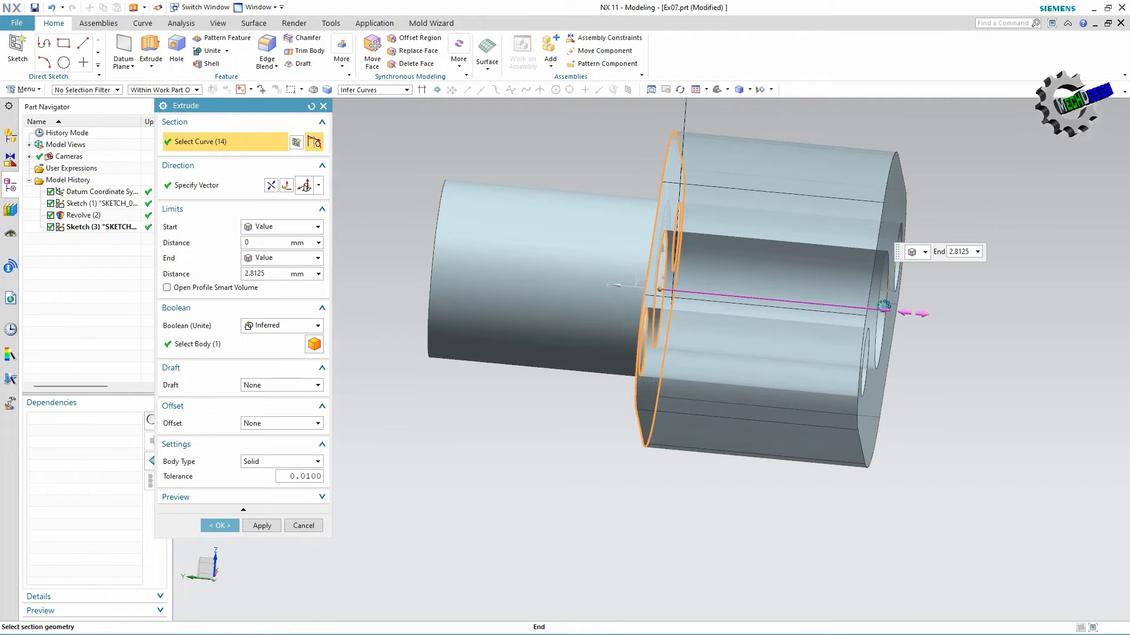
double_click(884, 305)
left_click(288, 325)
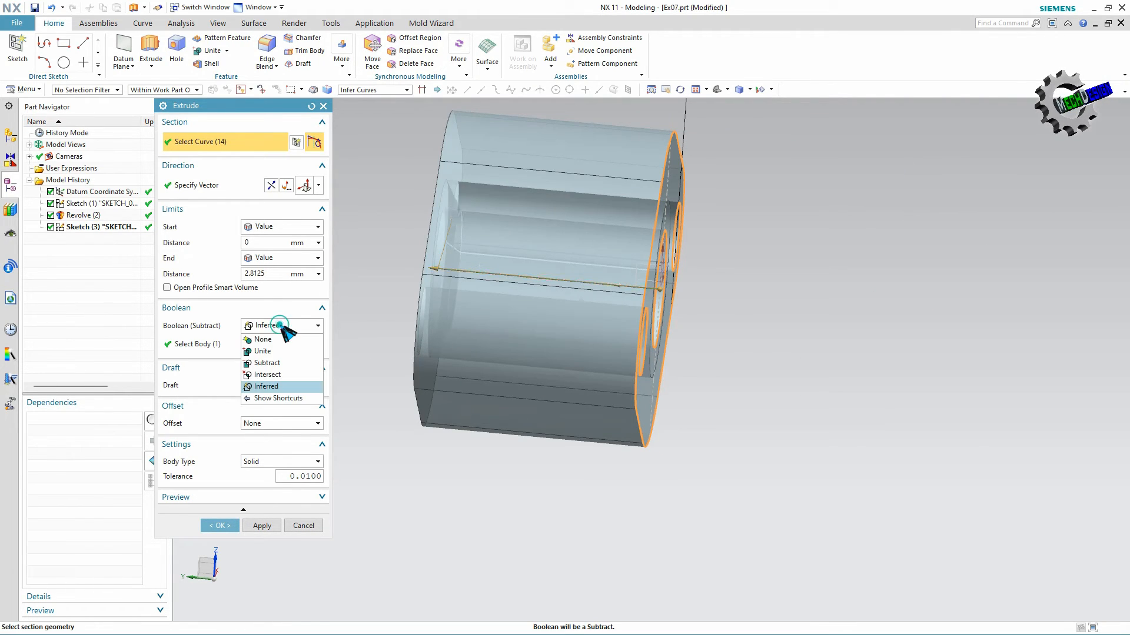
left_click(292, 350)
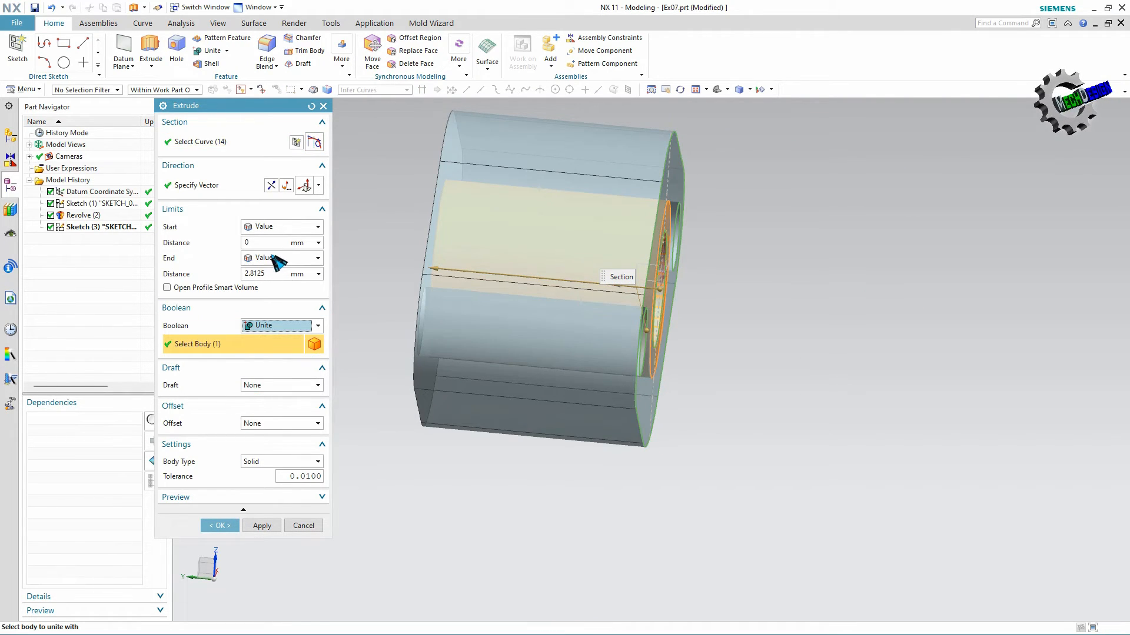
left_click_drag(273, 277, 223, 275)
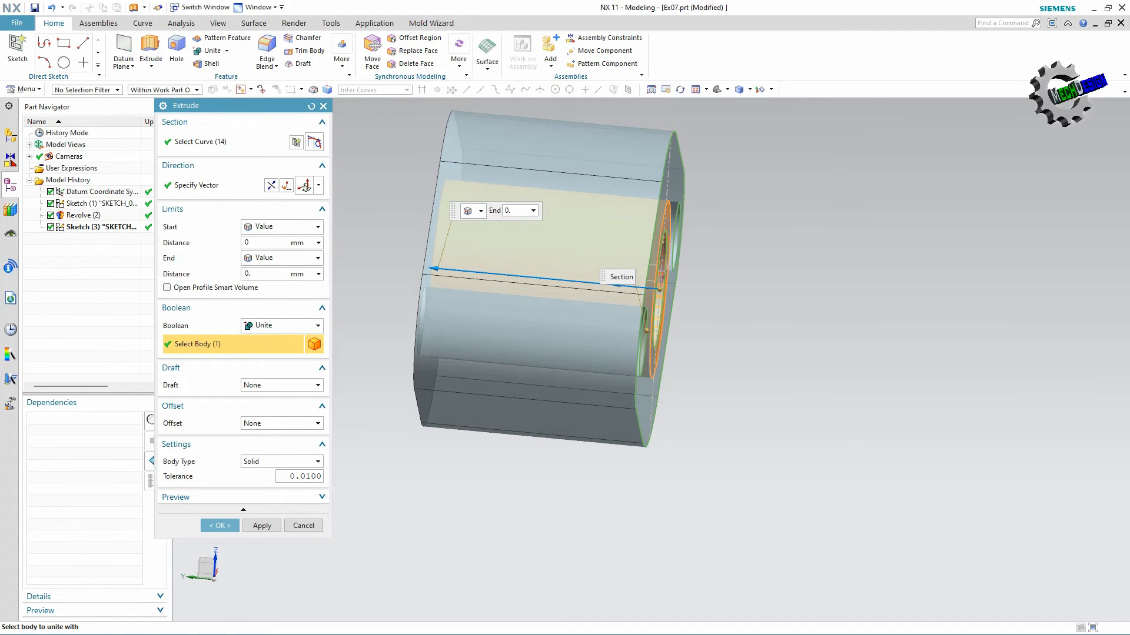
key("Return")
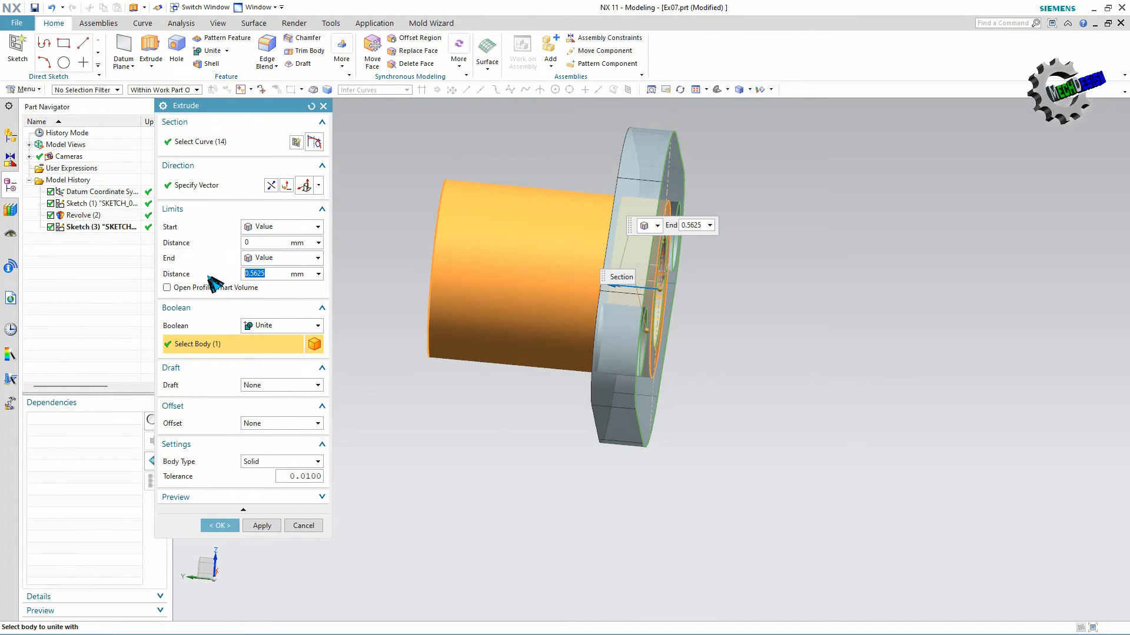
left_click(220, 525)
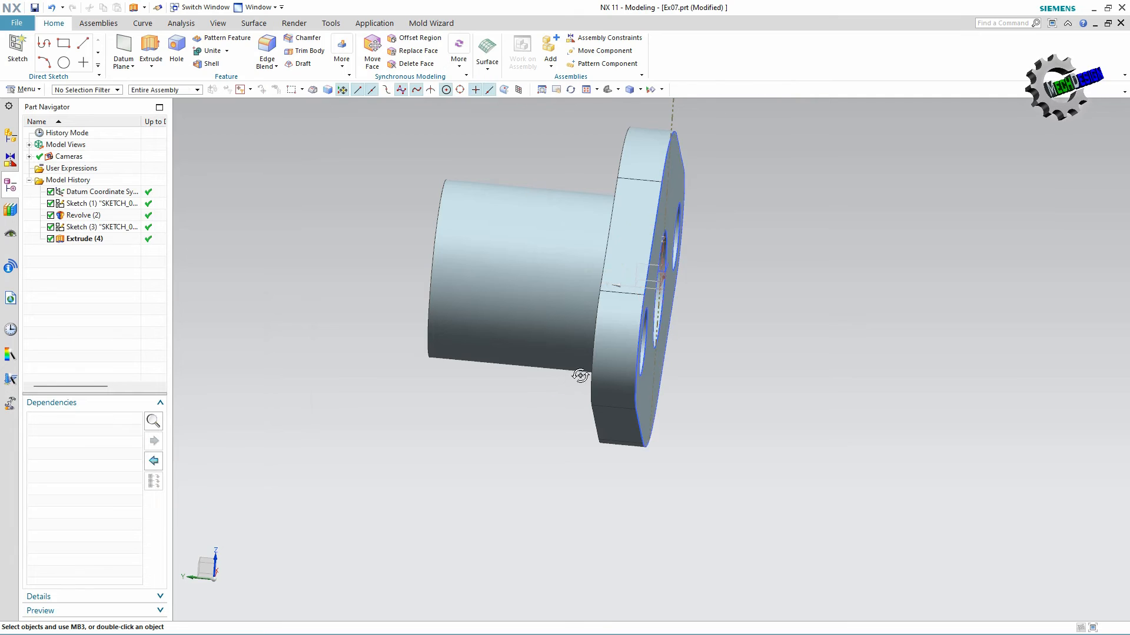
Hide all coordinate systems, sketches and datums so only the solid body is displayed.
middle_click_drag(571, 379, 647, 194)
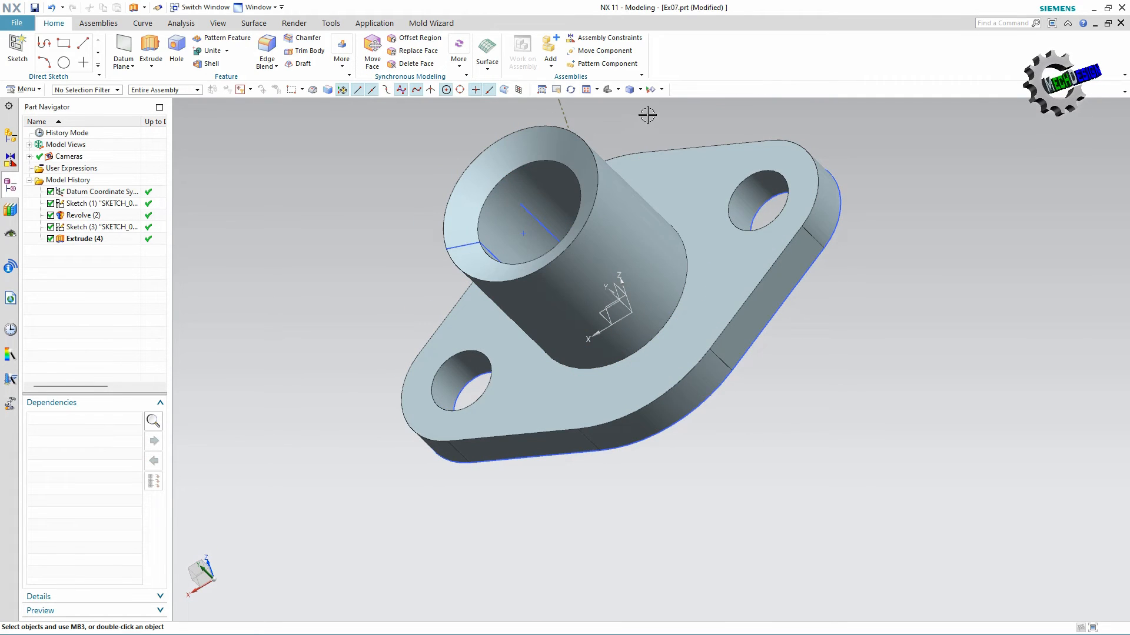
left_click(654, 90)
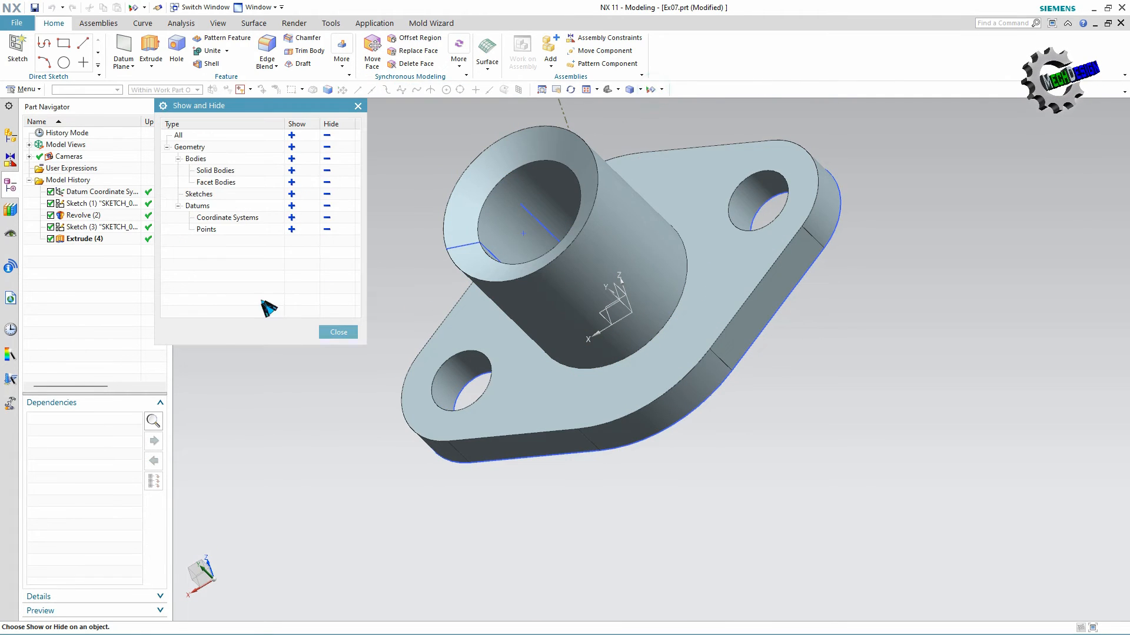
left_click(327, 218)
left_click(327, 194)
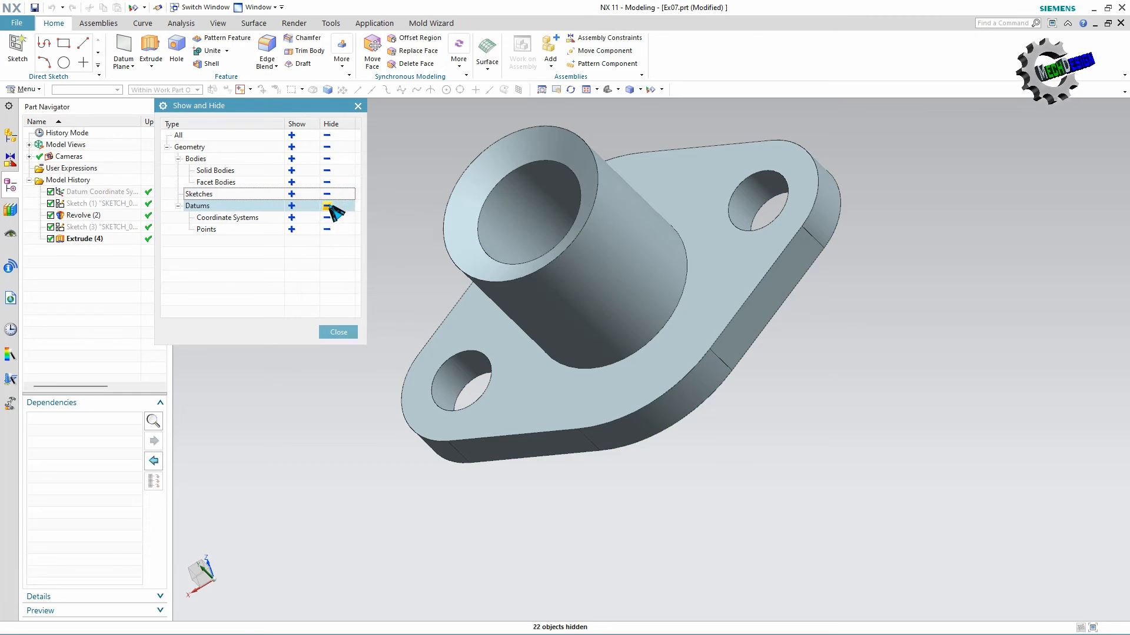
left_click(326, 206)
middle_click_drag(680, 353, 571, 375)
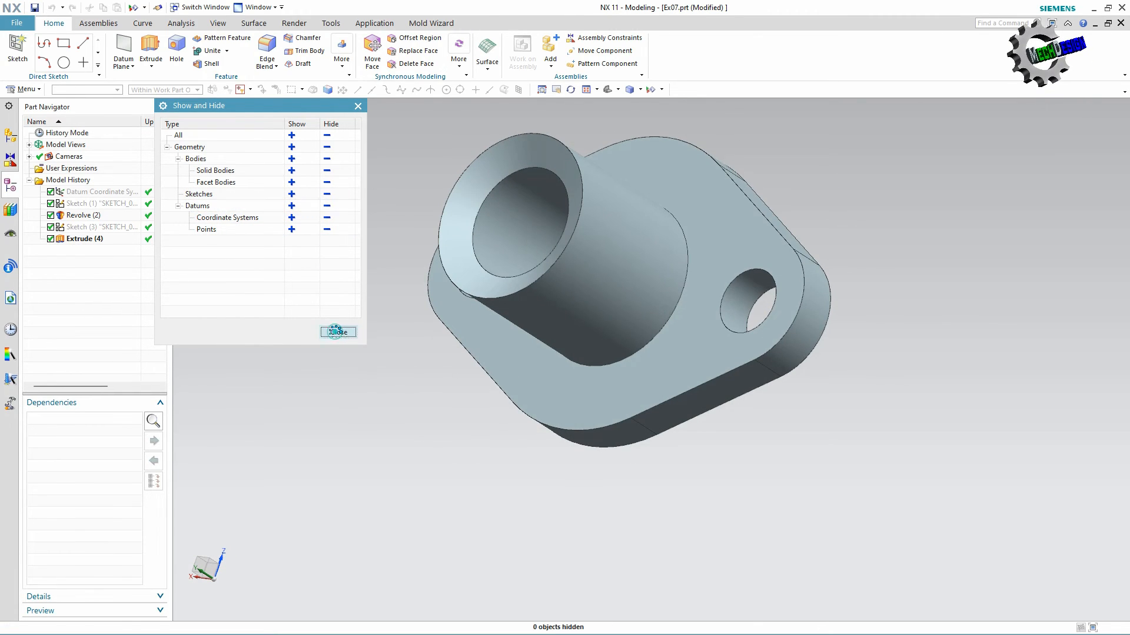
left_click(338, 332)
Turn on True Shading and inspect the finished flanged part up close from the hub side.
middle_click_drag(398, 441, 600, 294)
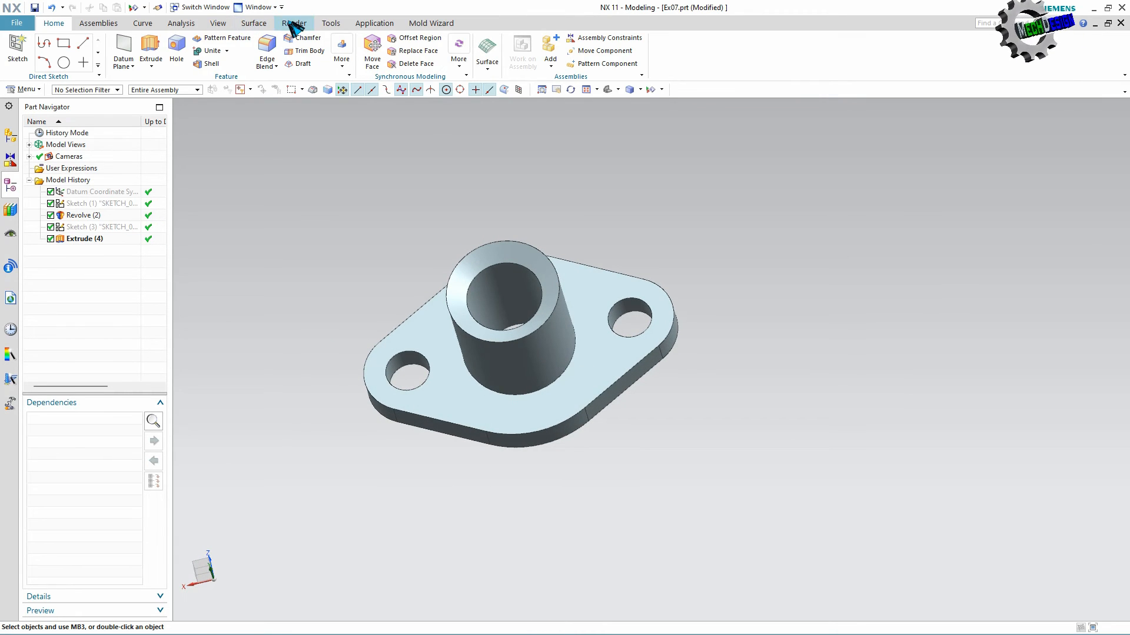
left_click(294, 23)
left_click(20, 50)
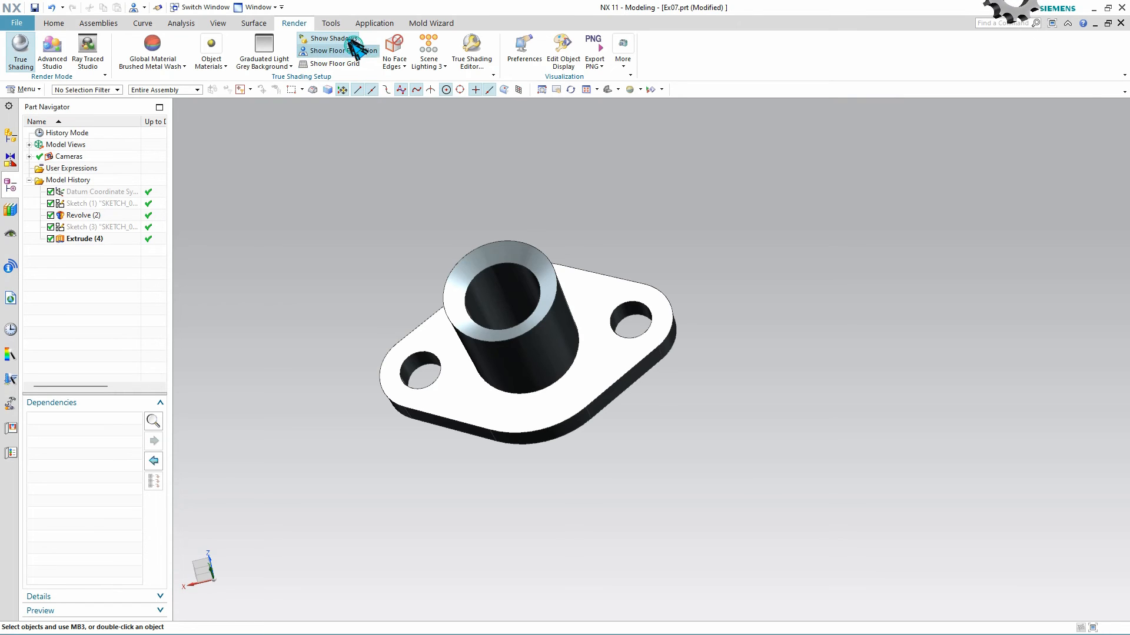
scroll(601, 322, "up", 3)
mouse_move(601, 322)
middle_mouse_down()
mouse_move(469, 171)
mouse_move(613, 282)
mouse_move(542, 365)
mouse_move(560, 303)
mouse_move(696, 278)
mouse_move(637, 312)
mouse_move(606, 302)
middle_mouse_up()
scroll(605, 328, "up", 3)
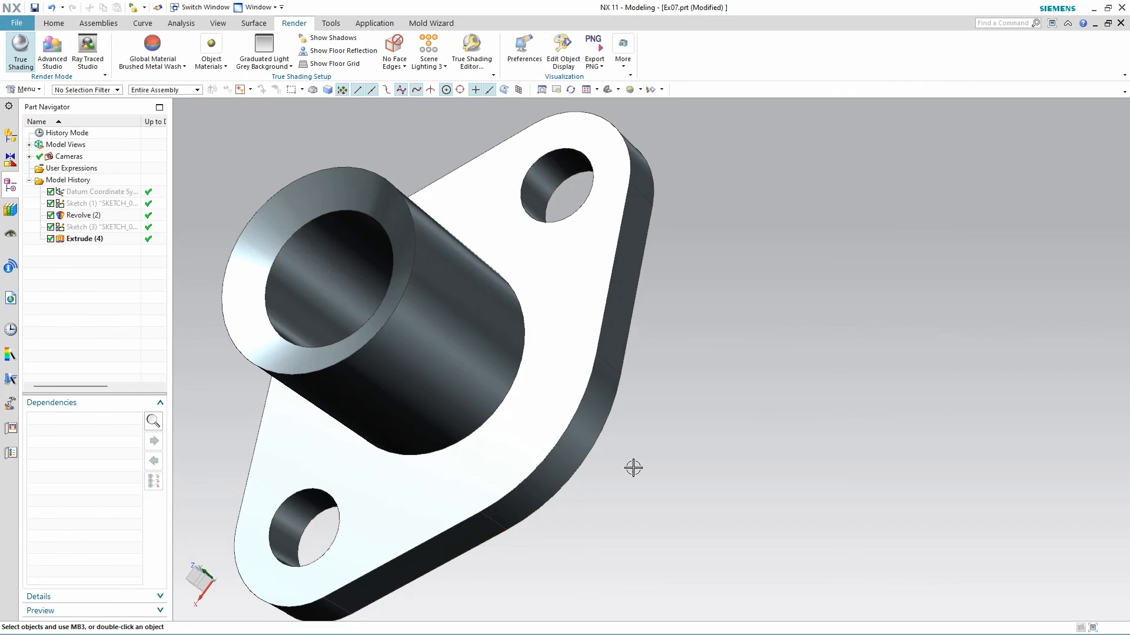